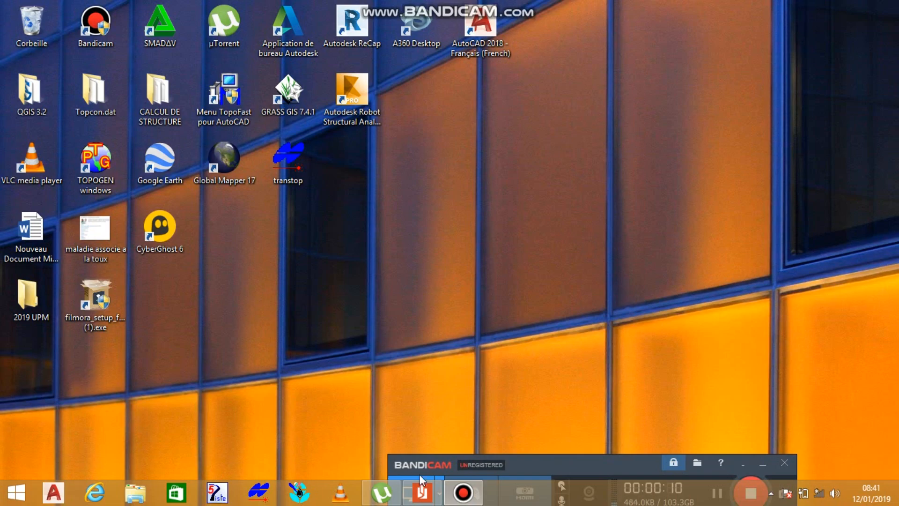
- Review the example network figure and its node and pipe property tables in the reference document
{"action": "left_click", "coordinate": [422, 492]}
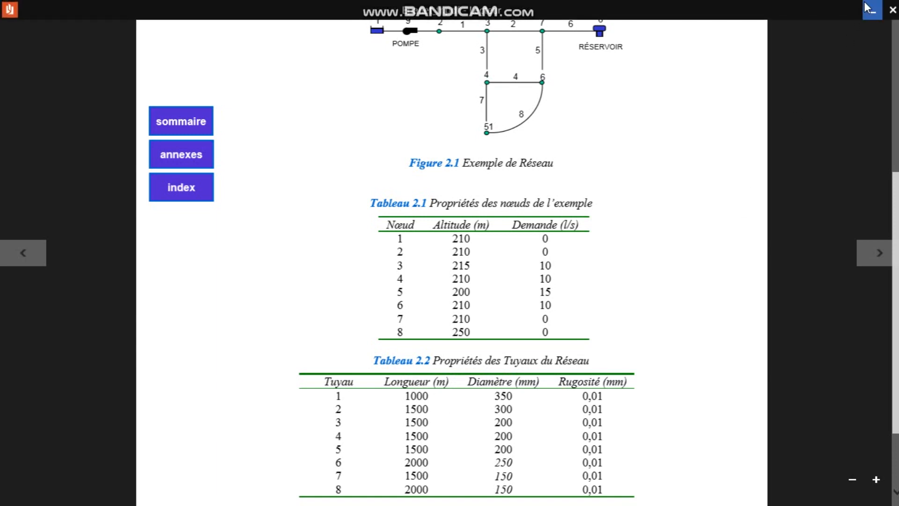
{"action": "left_click", "coordinate": [868, 9]}
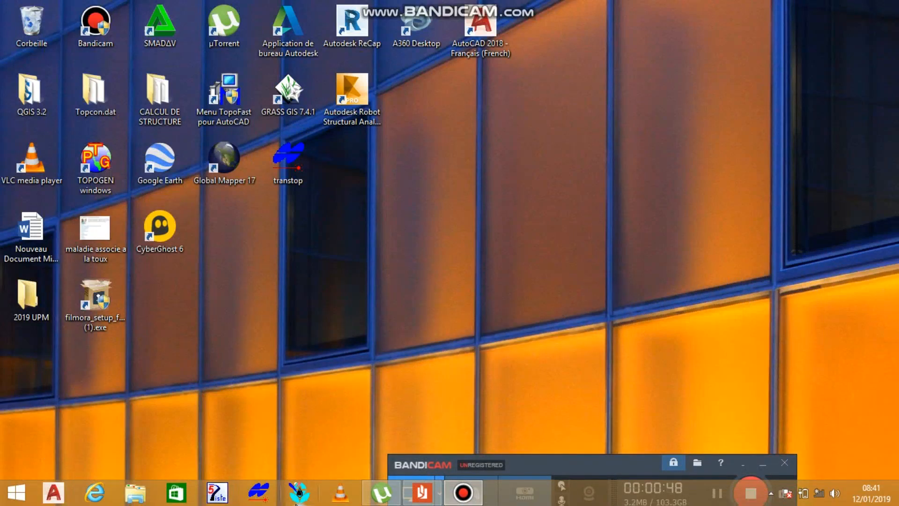
- Open EPANET and set the project's default hydraulic options to LPS flow units and the D-W head loss formula
{"action": "left_click", "coordinate": [298, 495]}
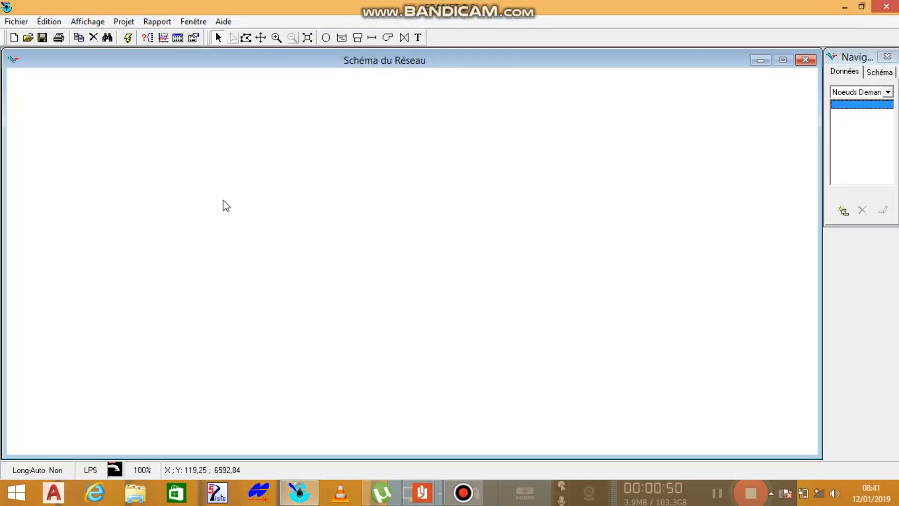
{"action": "left_click", "coordinate": [124, 22]}
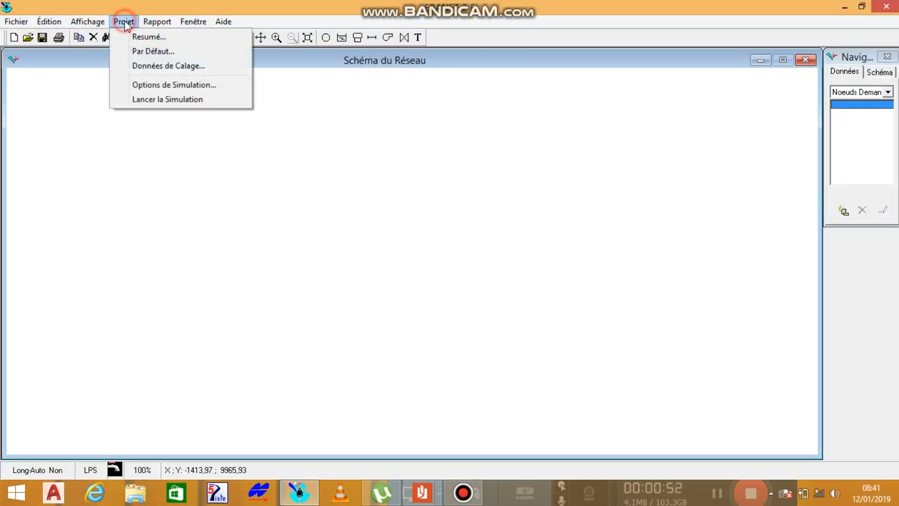
{"action": "left_click", "coordinate": [150, 51]}
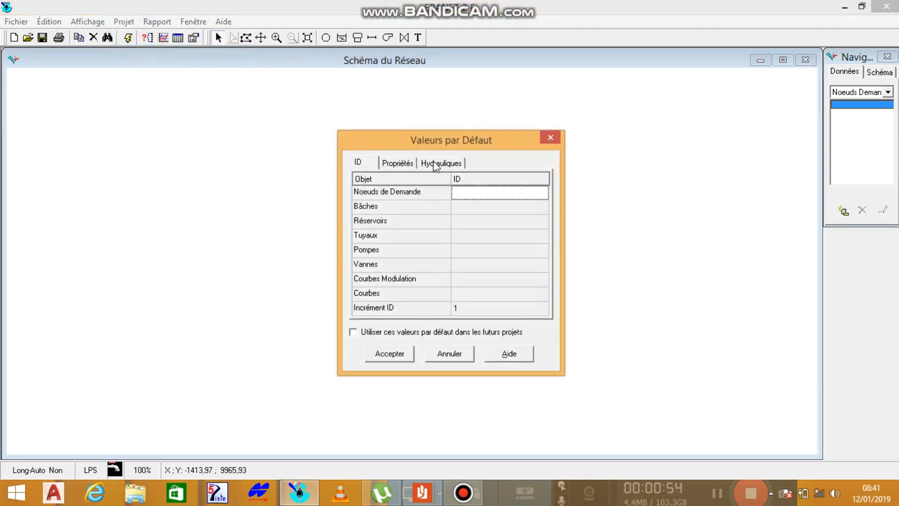
{"action": "left_click", "coordinate": [440, 164]}
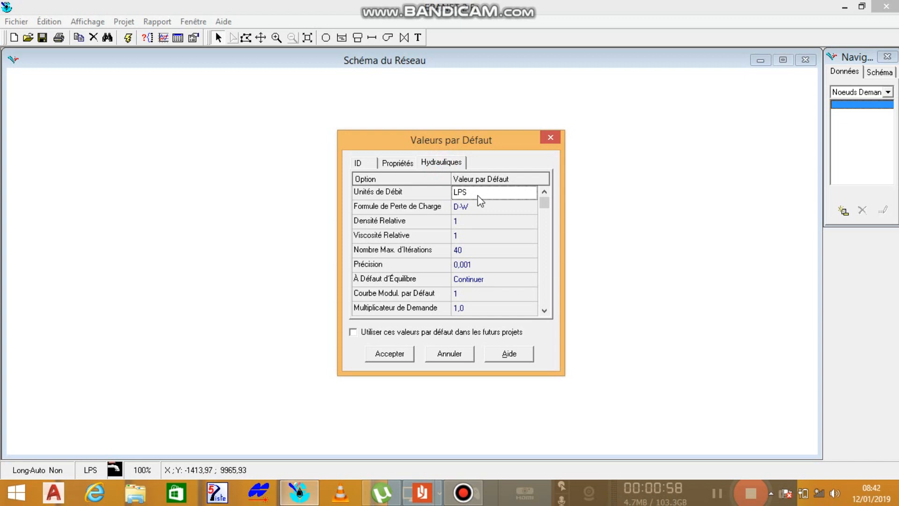
{"action": "left_click", "coordinate": [531, 196]}
{"action": "left_click", "coordinate": [529, 193]}
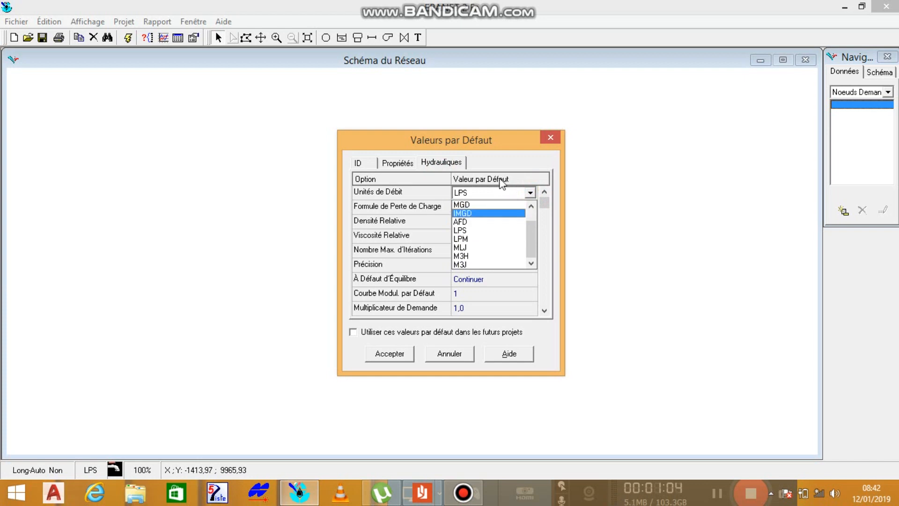
{"action": "left_click", "coordinate": [481, 229]}
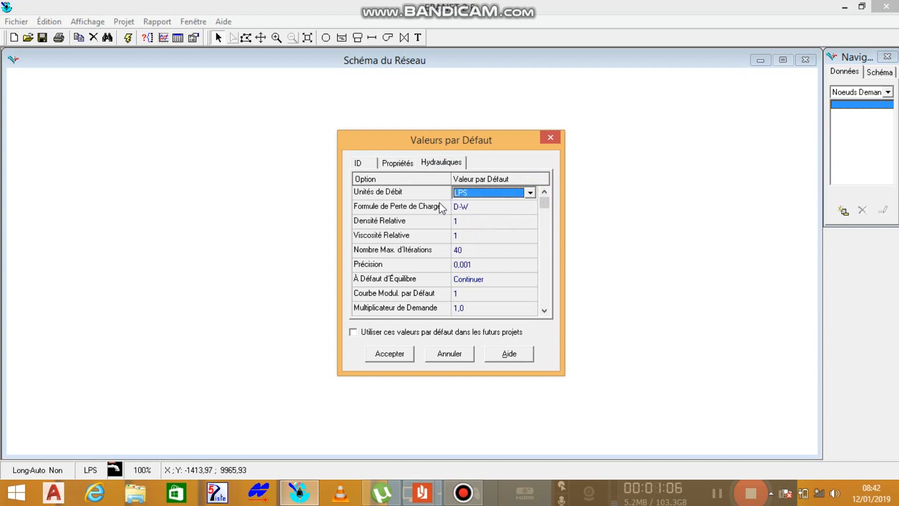
{"action": "left_click", "coordinate": [531, 209]}
{"action": "left_click", "coordinate": [531, 209]}
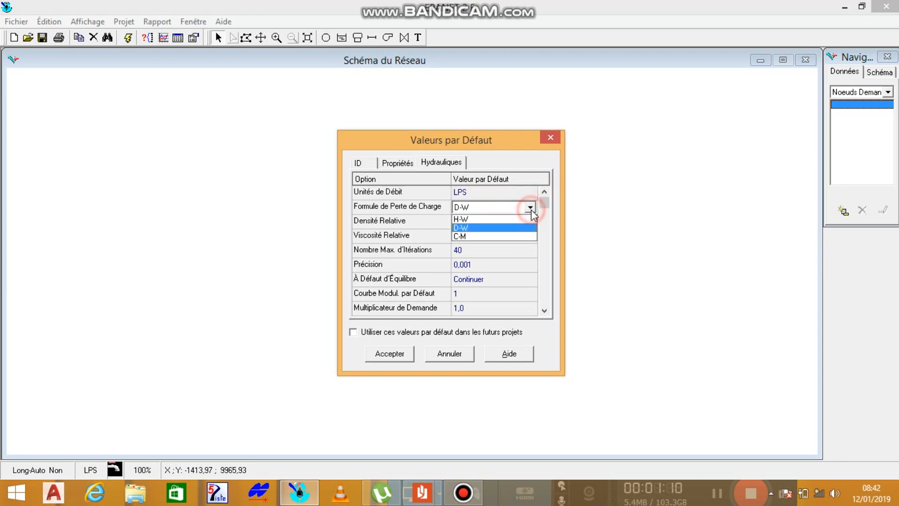
{"action": "left_click", "coordinate": [499, 235]}
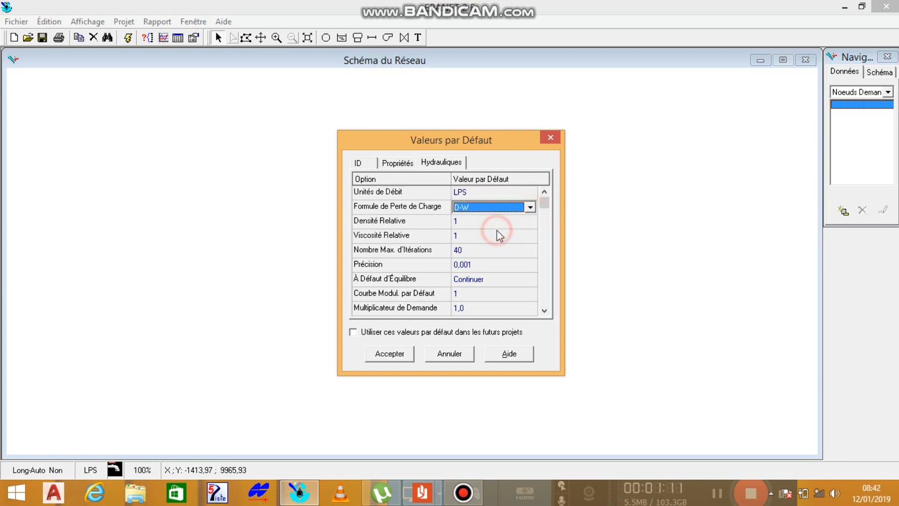
- Set the default node elevation to 210 and pipe roughness to 0,01, and accept the default values
{"action": "left_click", "coordinate": [403, 164]}
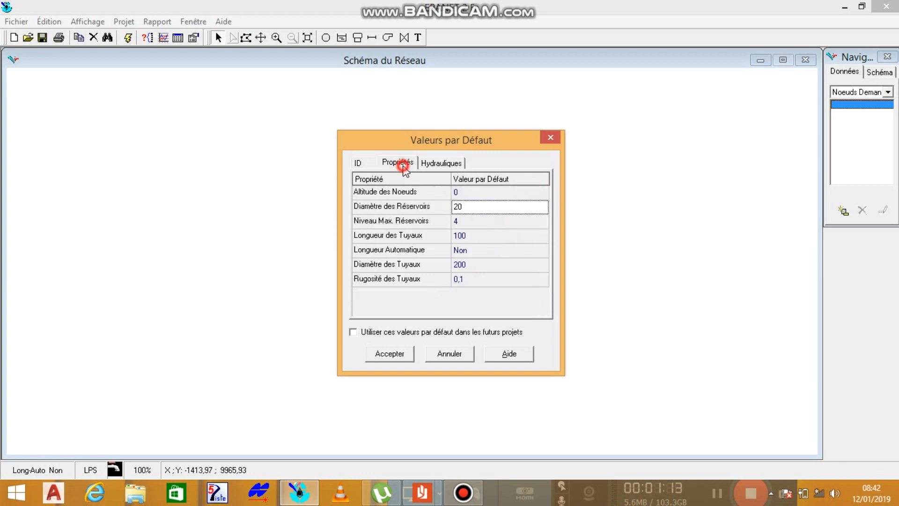
{"action": "left_click", "coordinate": [479, 192]}
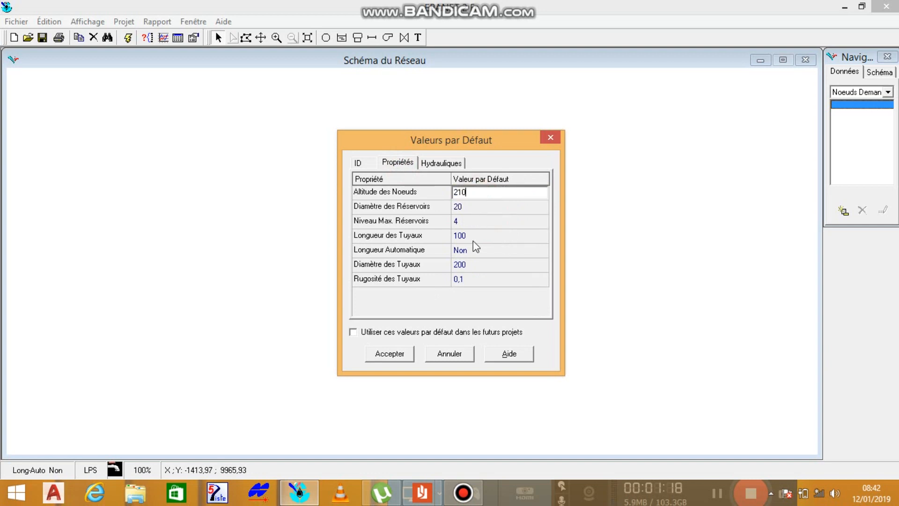
{"action": "left_click", "coordinate": [462, 280]}
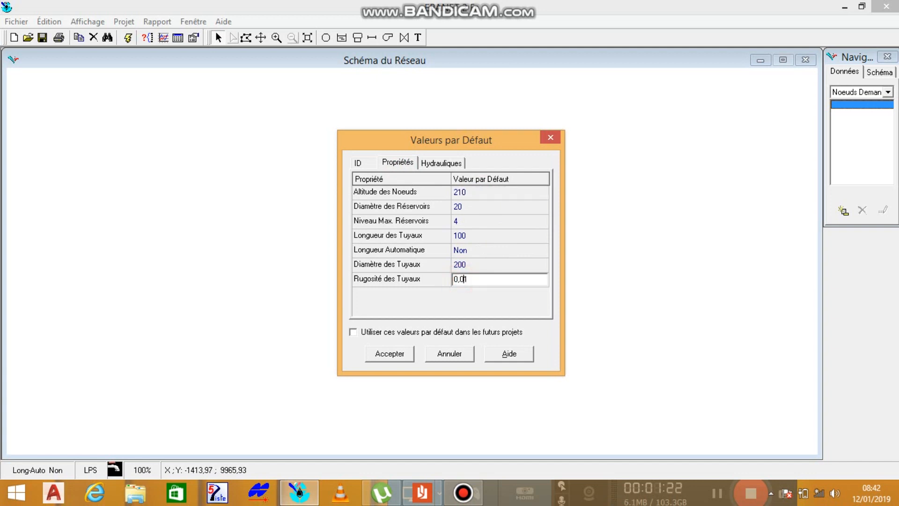
{"action": "left_click", "coordinate": [472, 265]}
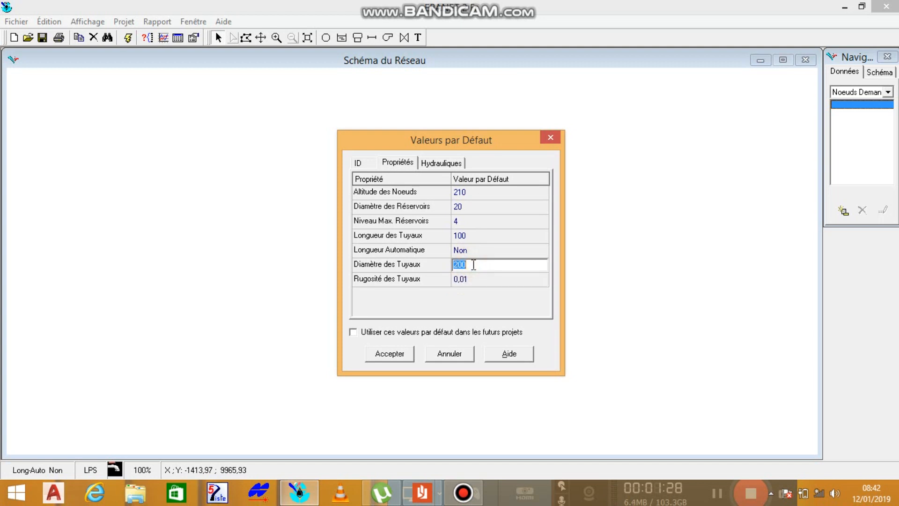
{"action": "left_click", "coordinate": [396, 356]}
- Open the network map display options and set the node size to 8
{"action": "left_click", "coordinate": [80, 22]}
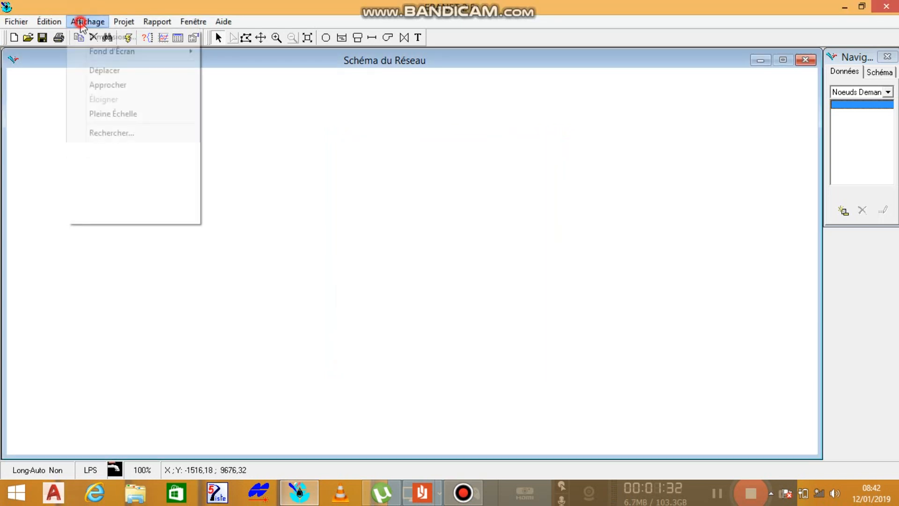
{"action": "left_click", "coordinate": [126, 219]}
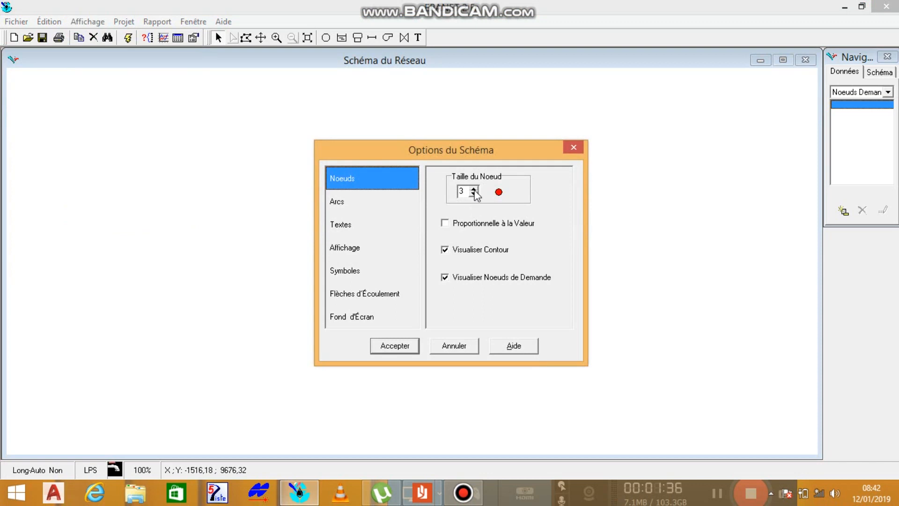
{"action": "left_click", "coordinate": [473, 189]}
{"action": "left_click", "coordinate": [473, 189]}
{"action": "left_click", "coordinate": [473, 189]}
{"action": "left_click", "coordinate": [473, 189]}
{"action": "left_click", "coordinate": [473, 190]}
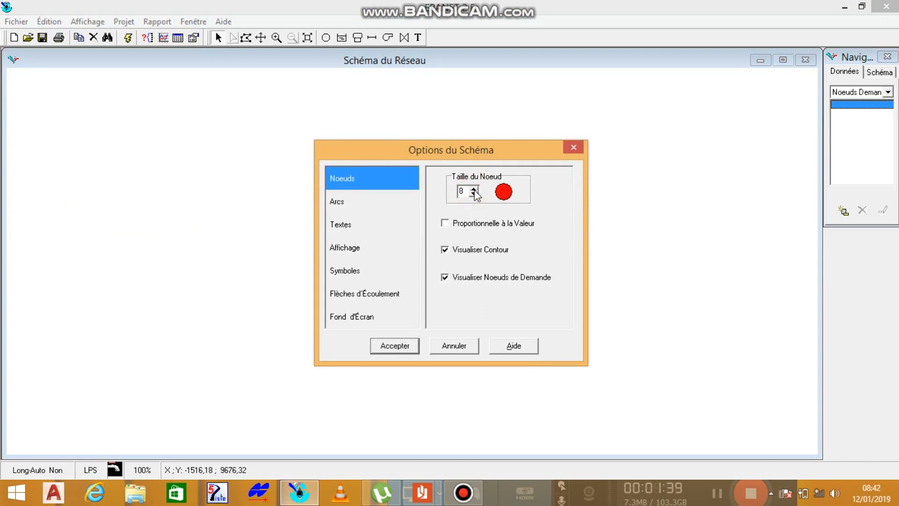
- Enable the display of node IDs and link (Arcs) IDs on the network map
{"action": "left_click", "coordinate": [351, 248]}
{"action": "left_click", "coordinate": [441, 179]}
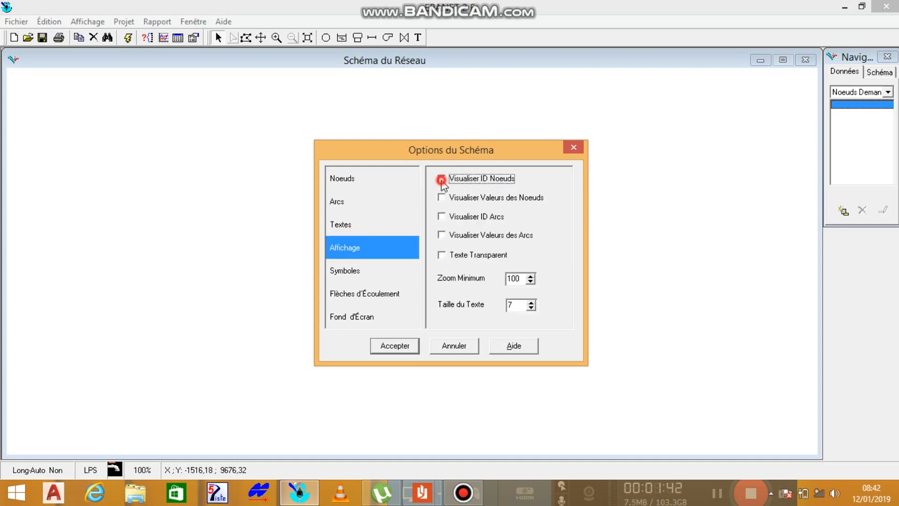
{"action": "left_click", "coordinate": [441, 216]}
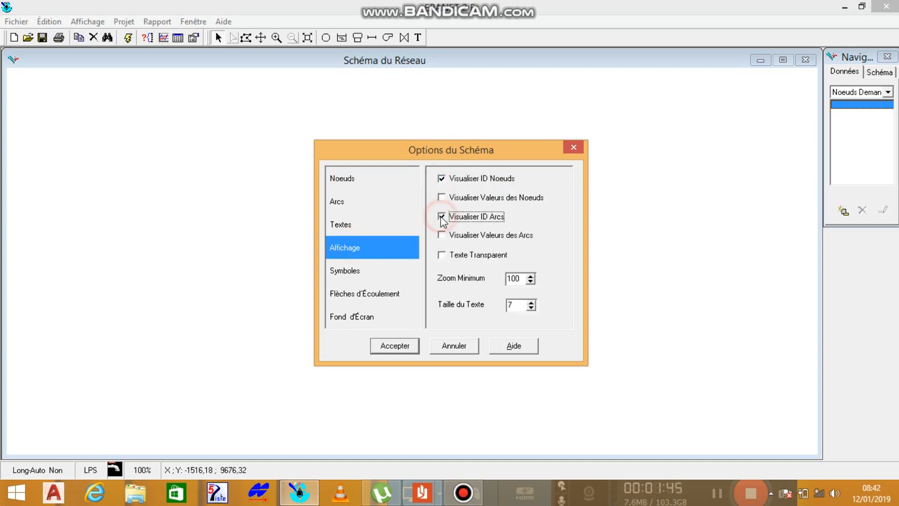
- Set the flow arrow style to Moderne with an arrow size of 9
{"action": "left_click", "coordinate": [371, 295]}
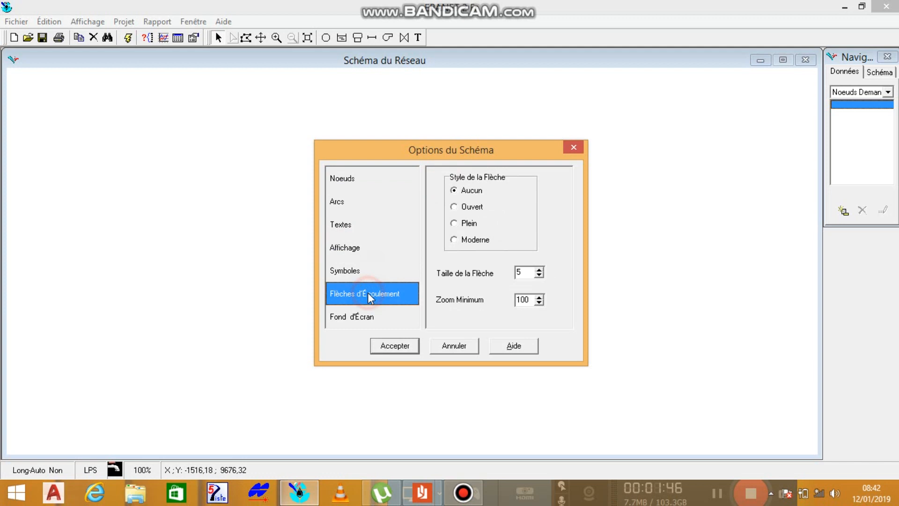
{"action": "left_click", "coordinate": [454, 239]}
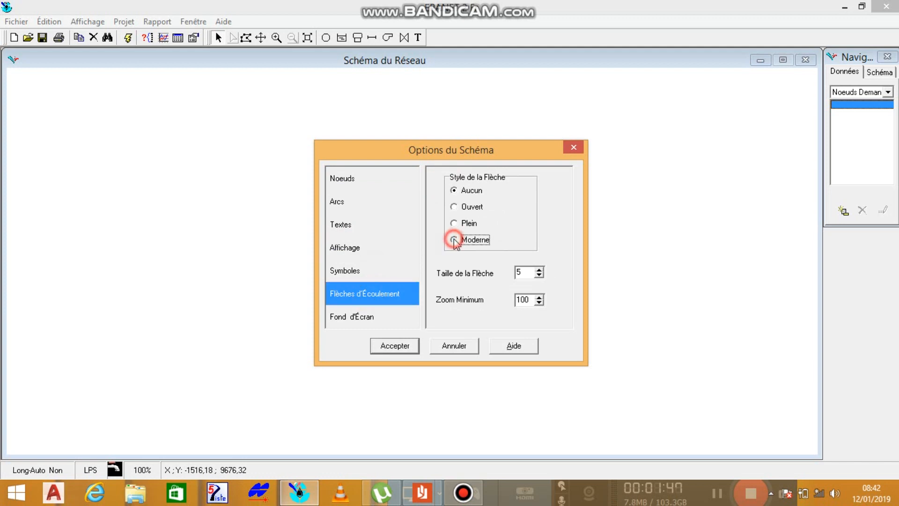
{"action": "left_click", "coordinate": [538, 270]}
{"action": "left_click", "coordinate": [539, 270]}
{"action": "left_click", "coordinate": [539, 270]}
{"action": "left_click", "coordinate": [539, 270]}
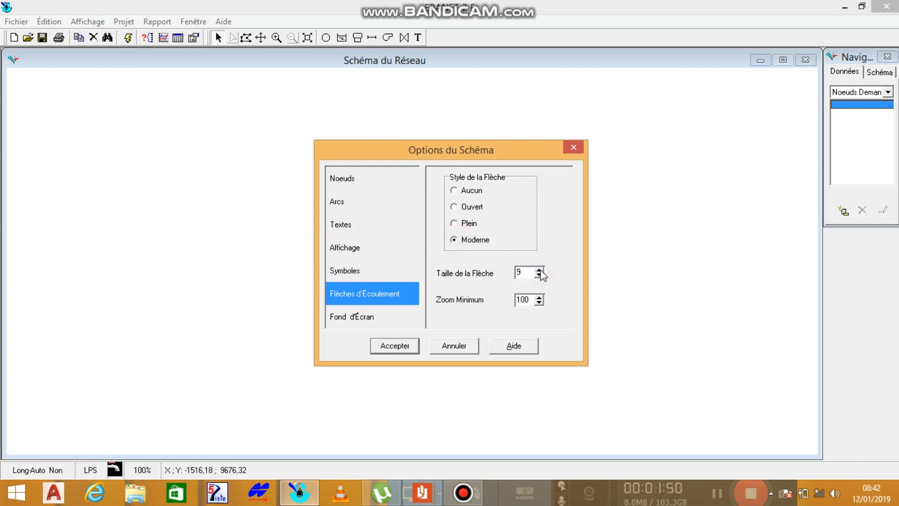
- Choose the black map background color and accept the map options
{"action": "left_click", "coordinate": [366, 316]}
{"action": "left_click", "coordinate": [501, 280]}
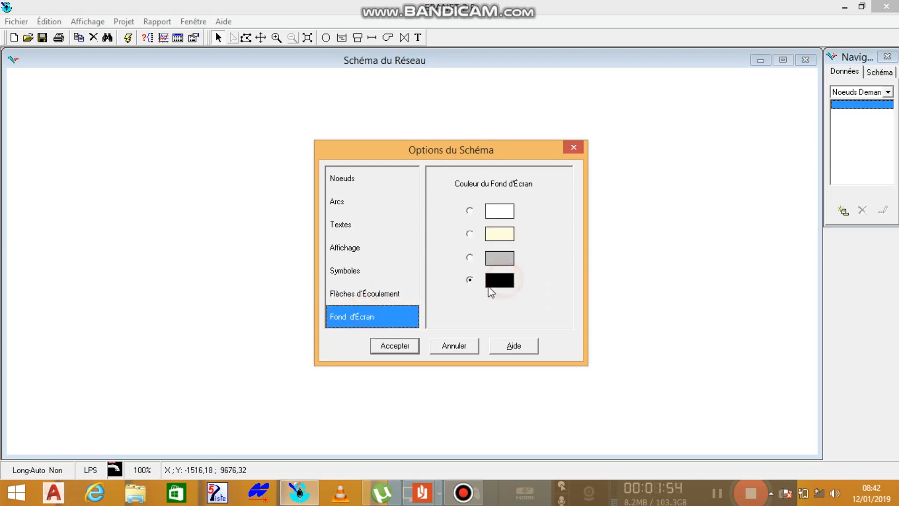
{"action": "left_click", "coordinate": [387, 345]}
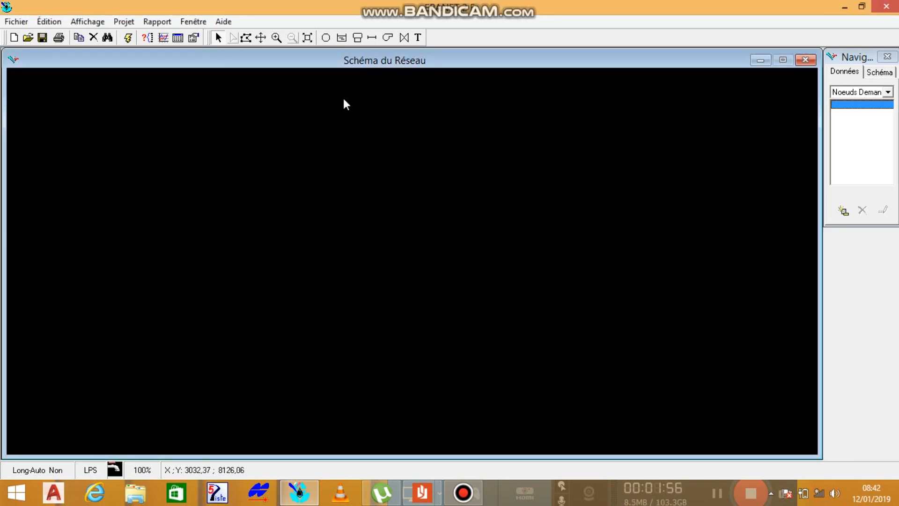
- Place one reservoir (Bâche) near the upper-left corner of the network map, at about X -3475, Y 7768
{"action": "left_click", "coordinate": [342, 38]}
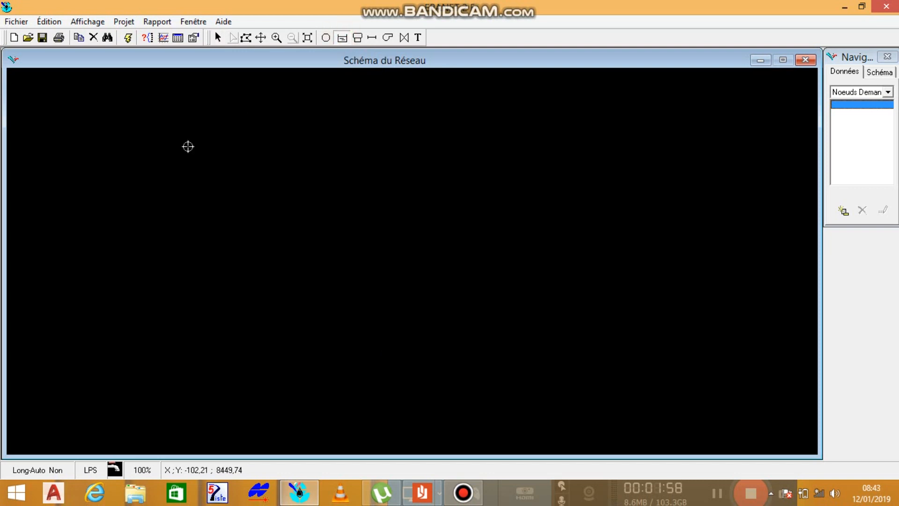
{"action": "left_click", "coordinate": [84, 152]}
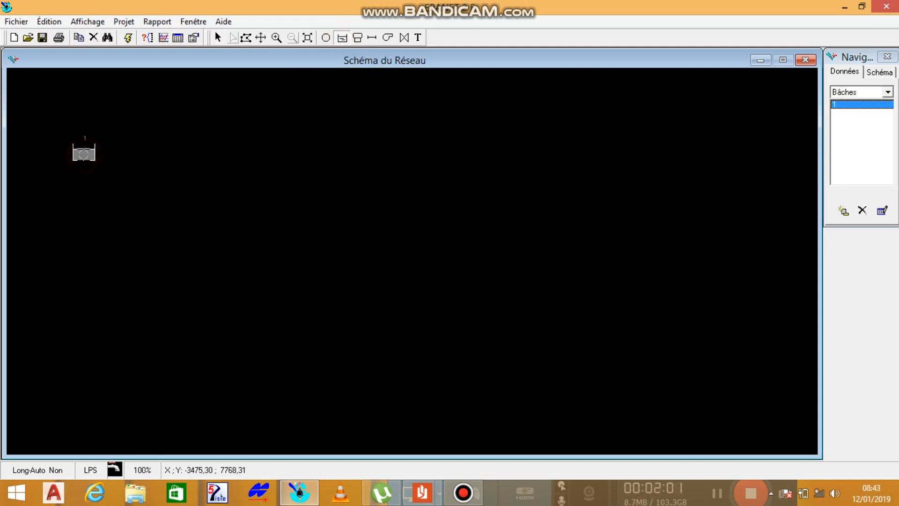
- Place six demand nodes: three in line with the reservoir, two beneath the second one, and one beneath the third
{"action": "left_click", "coordinate": [325, 37]}
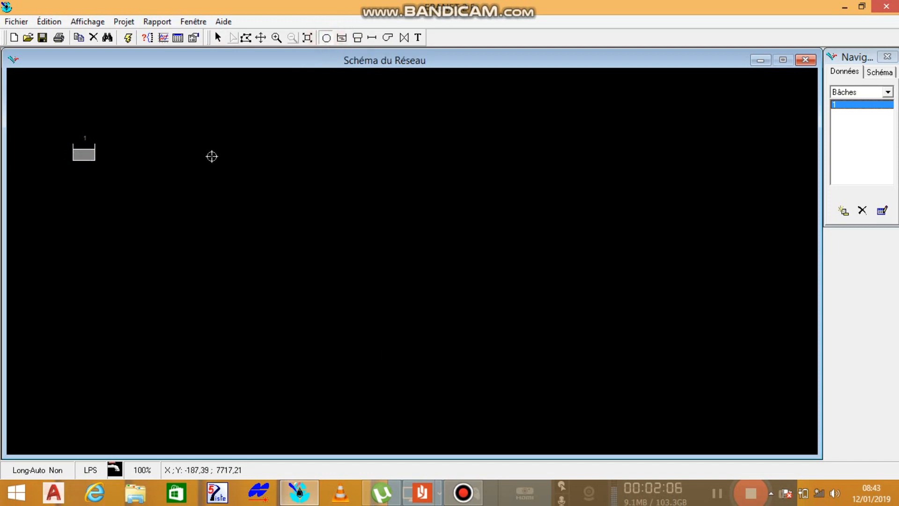
{"action": "left_click", "coordinate": [203, 151]}
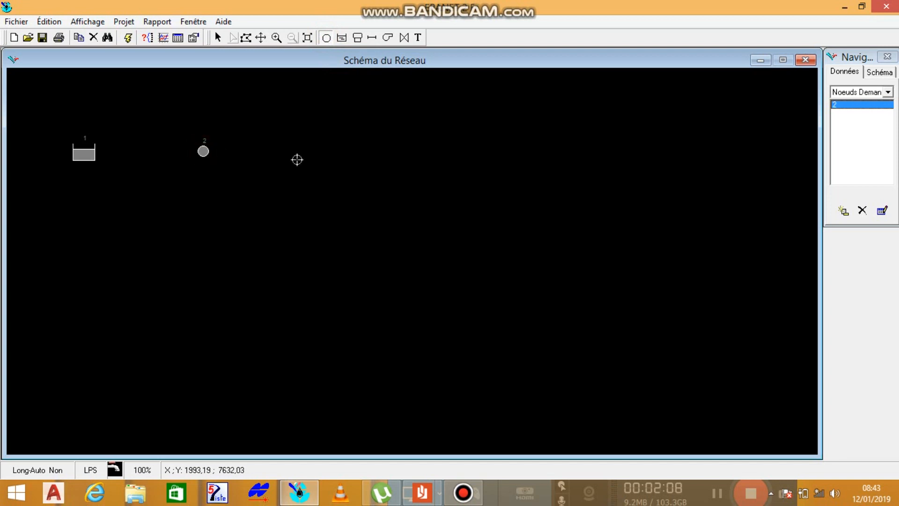
{"action": "left_click", "coordinate": [285, 151]}
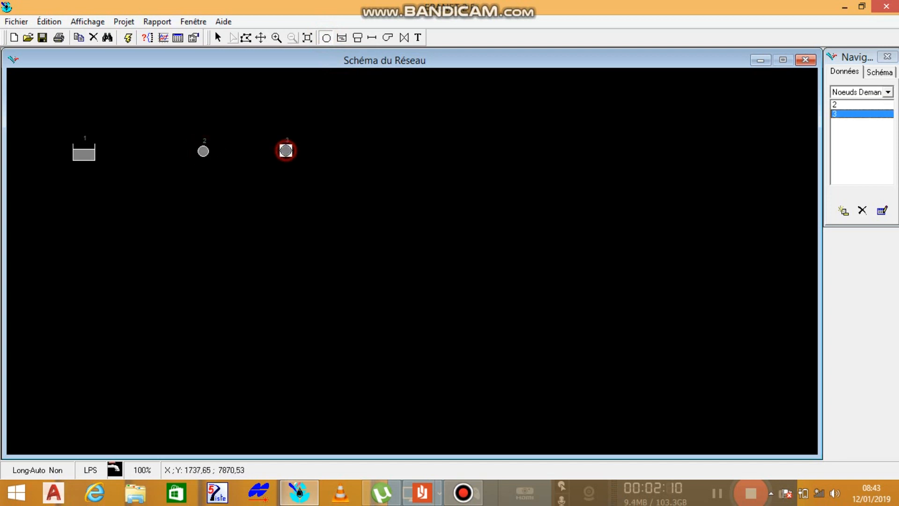
{"action": "left_click", "coordinate": [289, 237]}
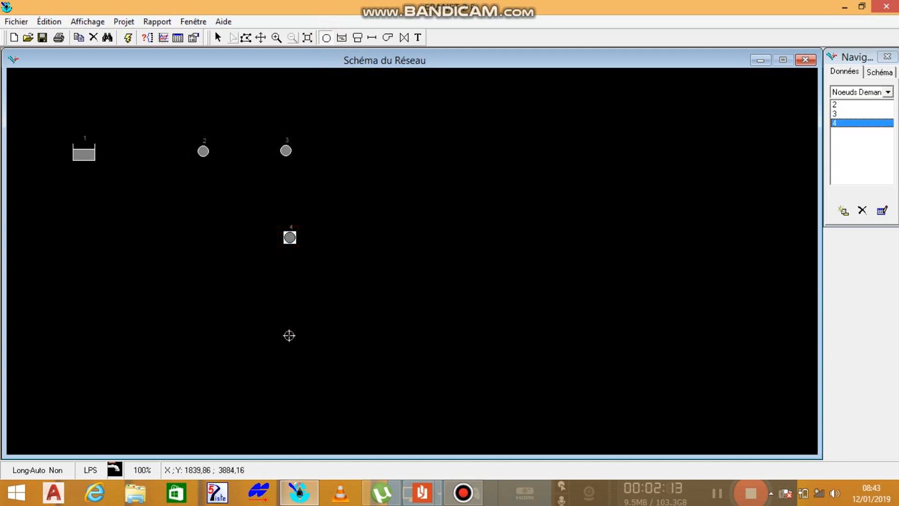
{"action": "left_click", "coordinate": [290, 351]}
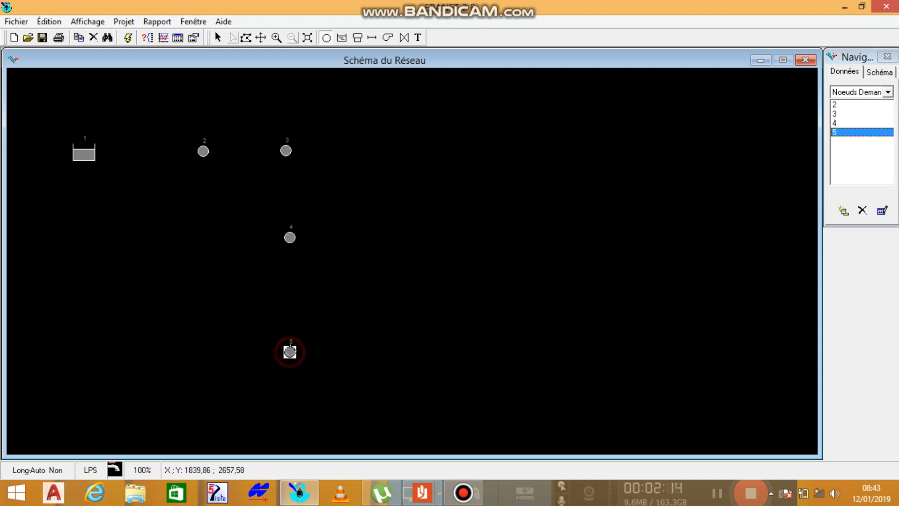
{"action": "left_click", "coordinate": [393, 239]}
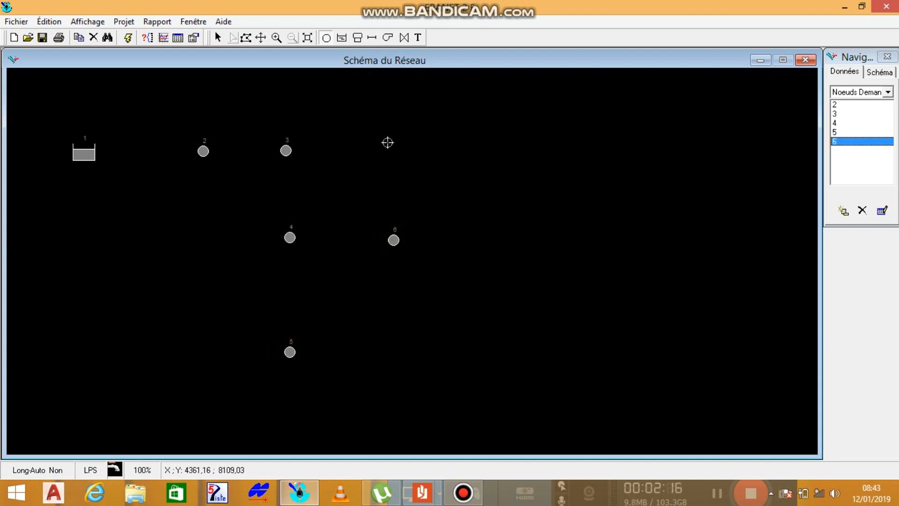
{"action": "left_click", "coordinate": [388, 146]}
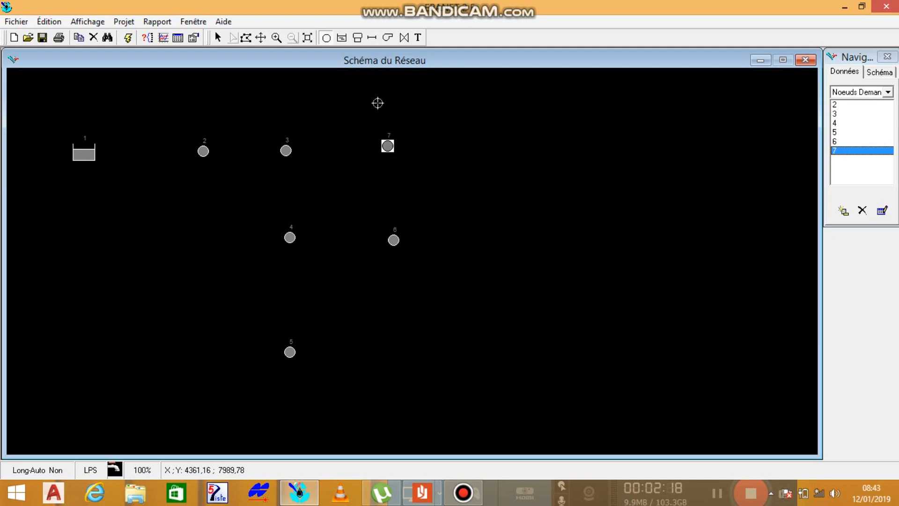
- Add a tank (Réservoir) to the right of node 7, roughly in line with the upper row of nodes
{"action": "left_click", "coordinate": [358, 37]}
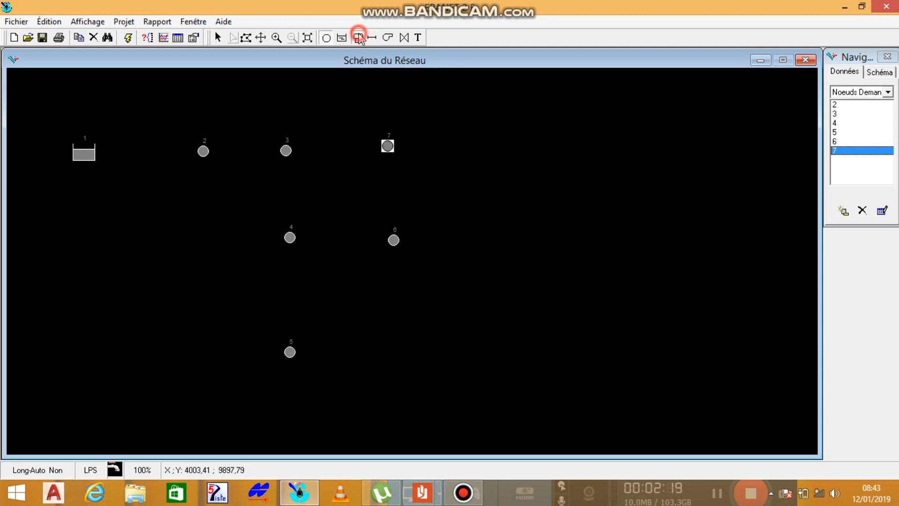
{"action": "left_click", "coordinate": [496, 141]}
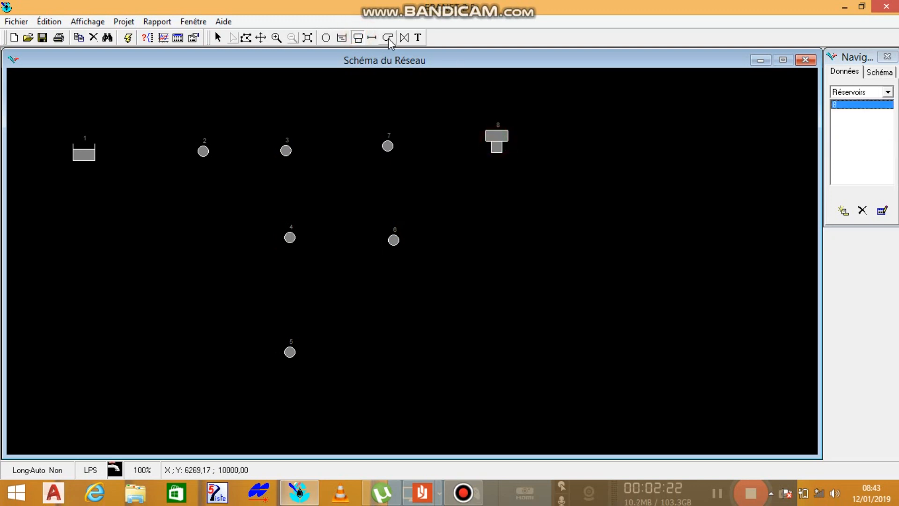
- Draw straight pipes along the upper row, from node 2 to node 3 and from node 3 to node 7
{"action": "left_click", "coordinate": [369, 38]}
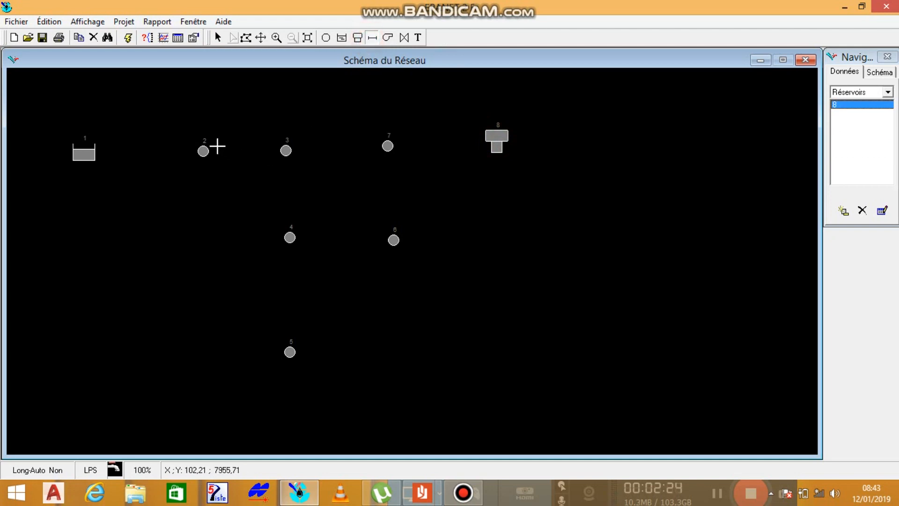
{"action": "left_click", "coordinate": [203, 150]}
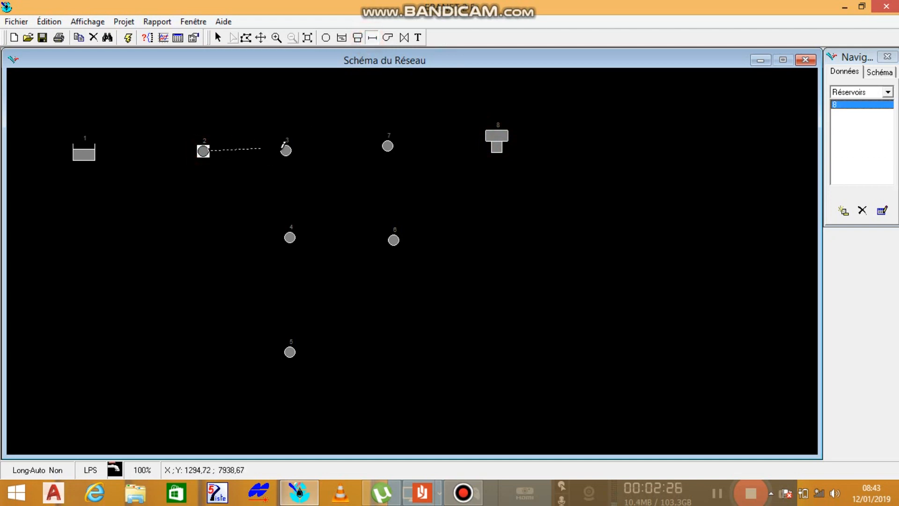
{"action": "left_click", "coordinate": [286, 150]}
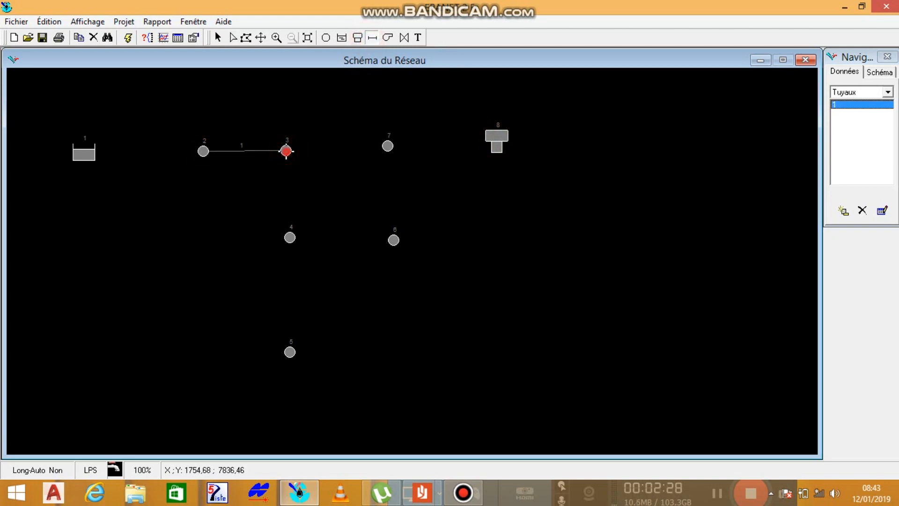
{"action": "left_click", "coordinate": [285, 151]}
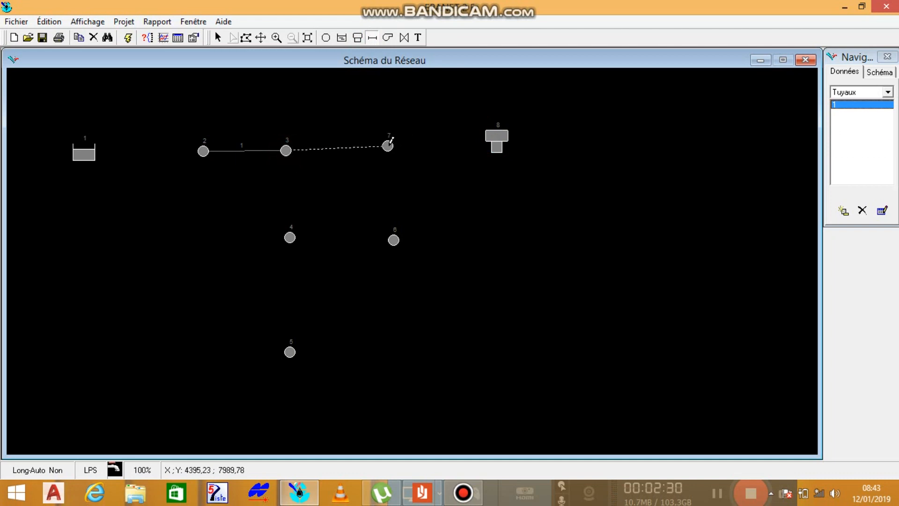
{"action": "left_click", "coordinate": [388, 145]}
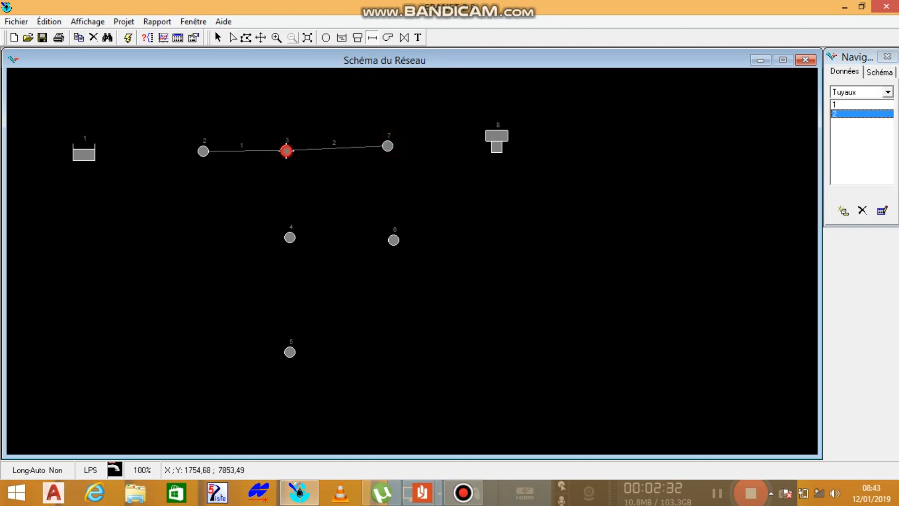
- Close the rectangular loop with pipes from node 3 to node 4, node 4 to node 6, and node 6 to node 7
{"action": "left_click", "coordinate": [286, 150]}
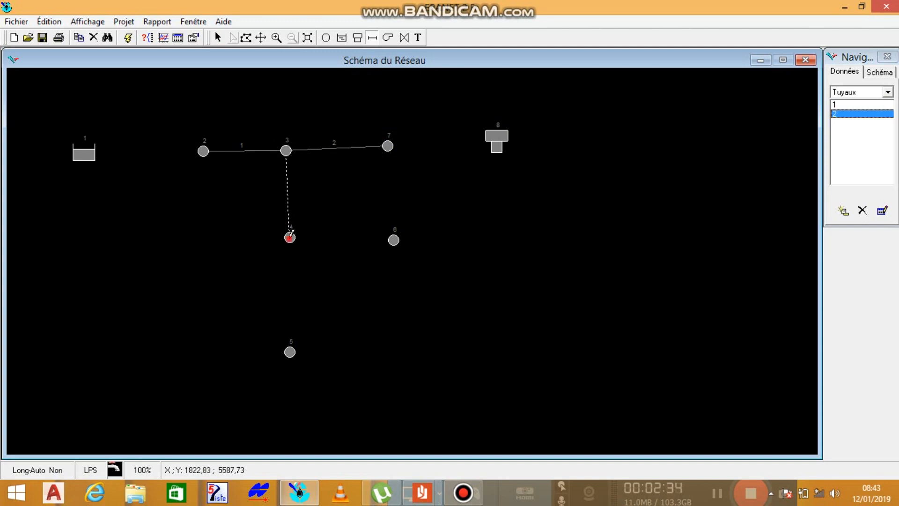
{"action": "left_click", "coordinate": [290, 237]}
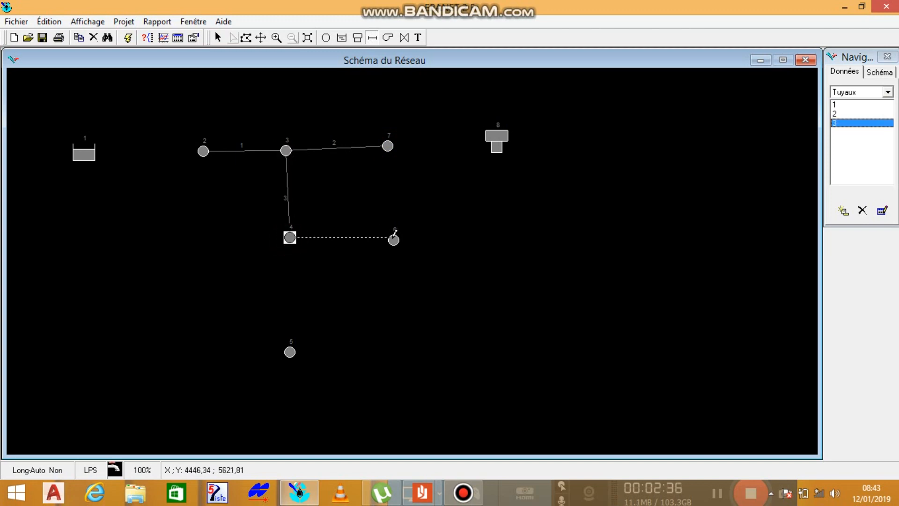
{"action": "left_click", "coordinate": [394, 241]}
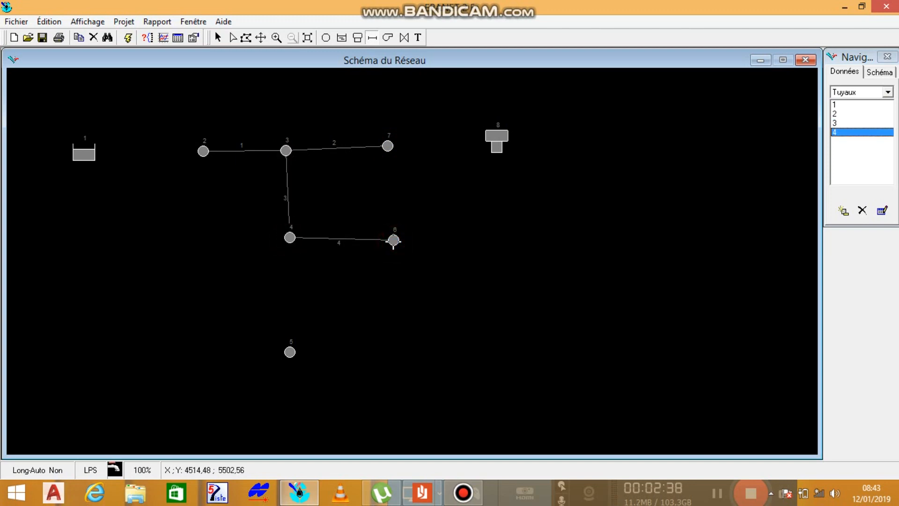
{"action": "left_click", "coordinate": [393, 240]}
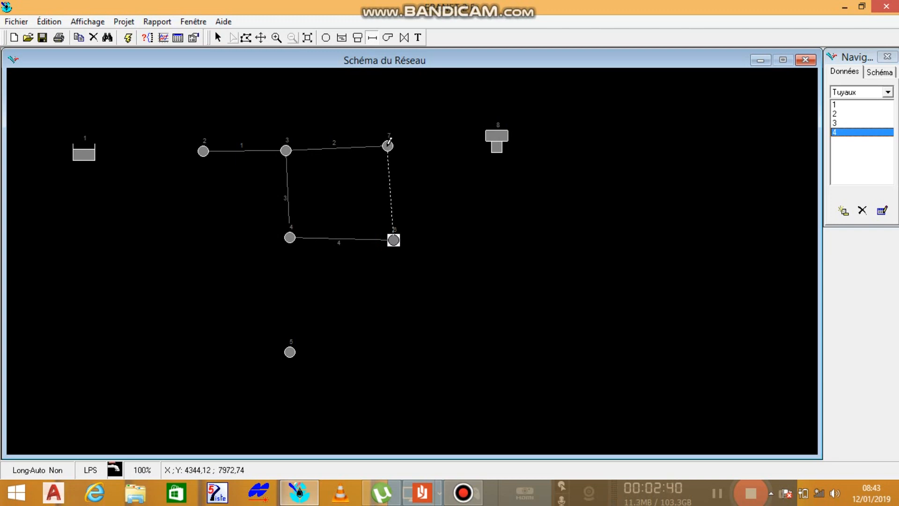
{"action": "left_click", "coordinate": [387, 145]}
- Draw a pipe from node 7 to tank 8 and another from node 4 down to node 5
{"action": "left_click", "coordinate": [388, 145]}
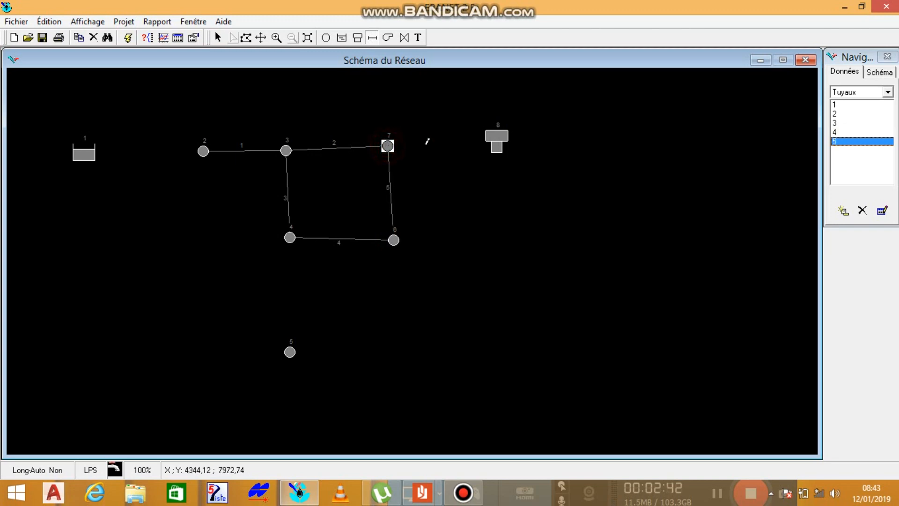
{"action": "left_click", "coordinate": [498, 137]}
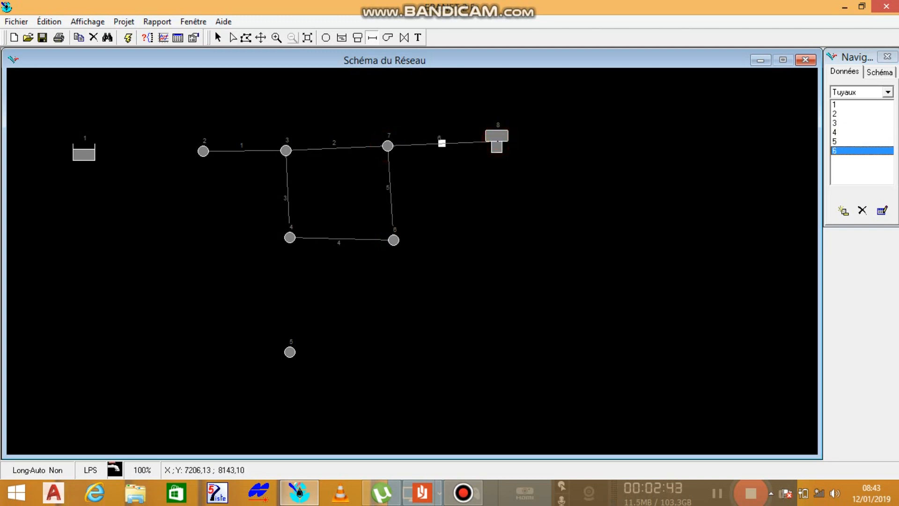
{"action": "left_click", "coordinate": [290, 238]}
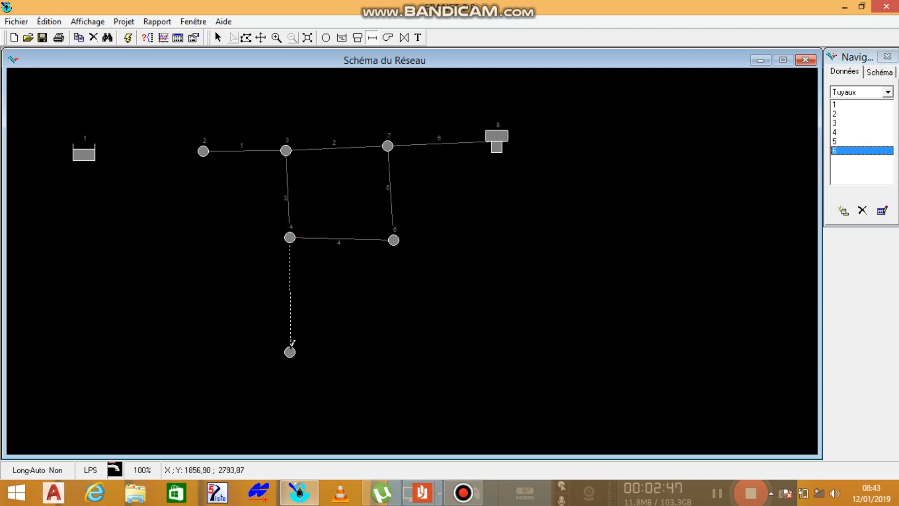
{"action": "left_click", "coordinate": [289, 351]}
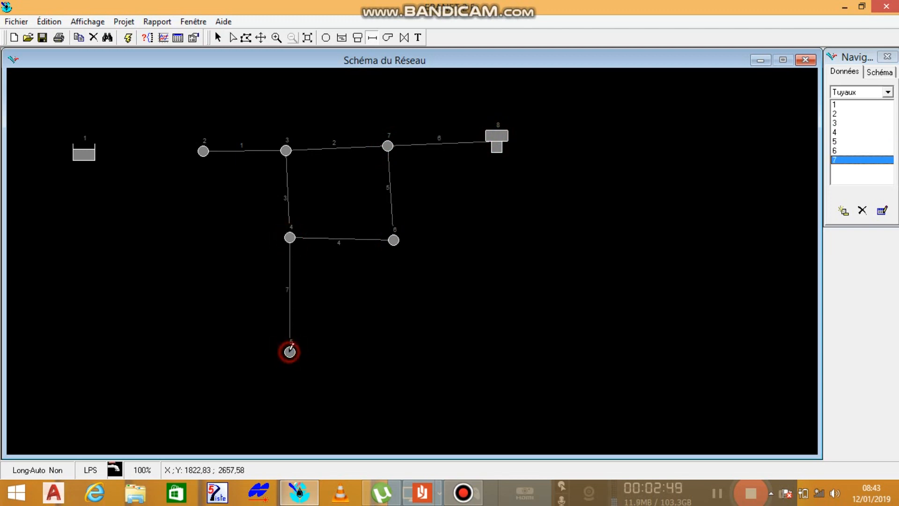
- Draw a curved pipe from node 5 to node 6, bulging outward through several intermediate vertices
{"action": "left_click", "coordinate": [290, 351]}
{"action": "left_click", "coordinate": [314, 345]}
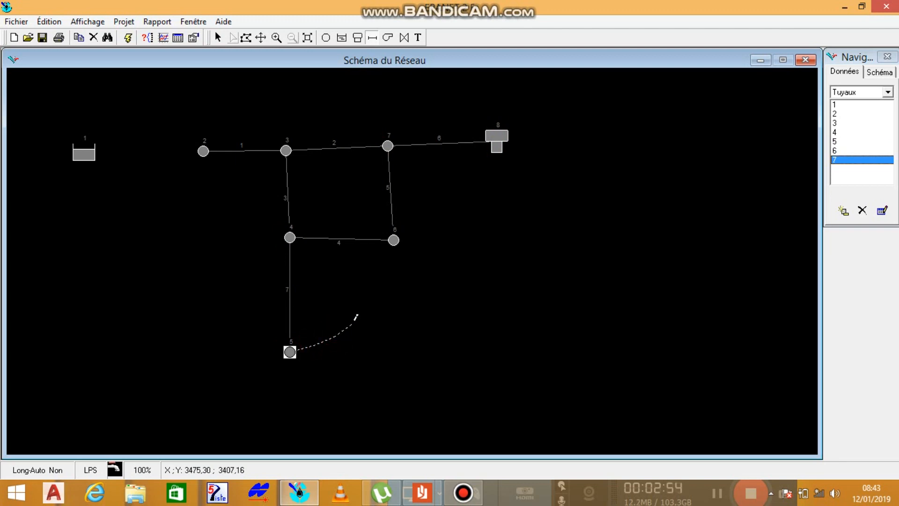
{"action": "left_click", "coordinate": [353, 324]}
{"action": "left_click", "coordinate": [366, 313]}
{"action": "left_click", "coordinate": [379, 295]}
{"action": "left_click", "coordinate": [383, 283]}
{"action": "left_click", "coordinate": [393, 240]}
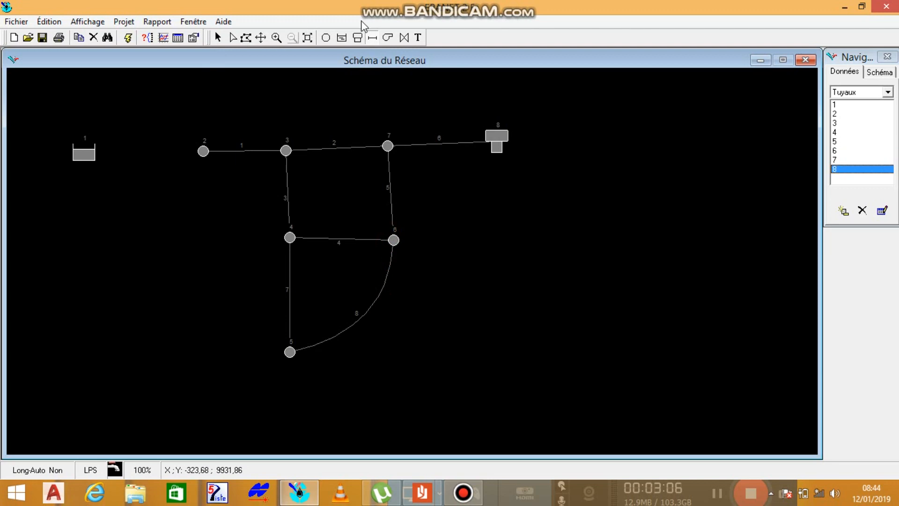
- Add a pump linking reservoir 1 to node 2
{"action": "left_click", "coordinate": [388, 38]}
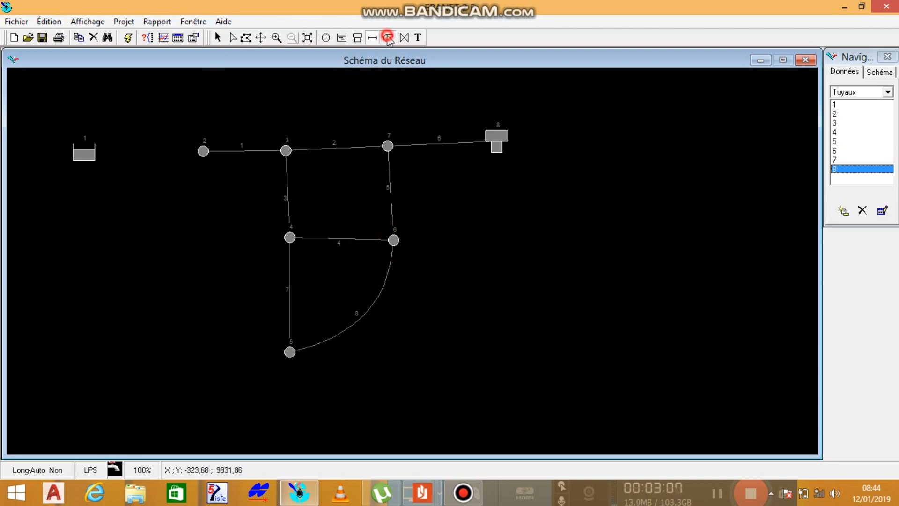
{"action": "left_click", "coordinate": [87, 152]}
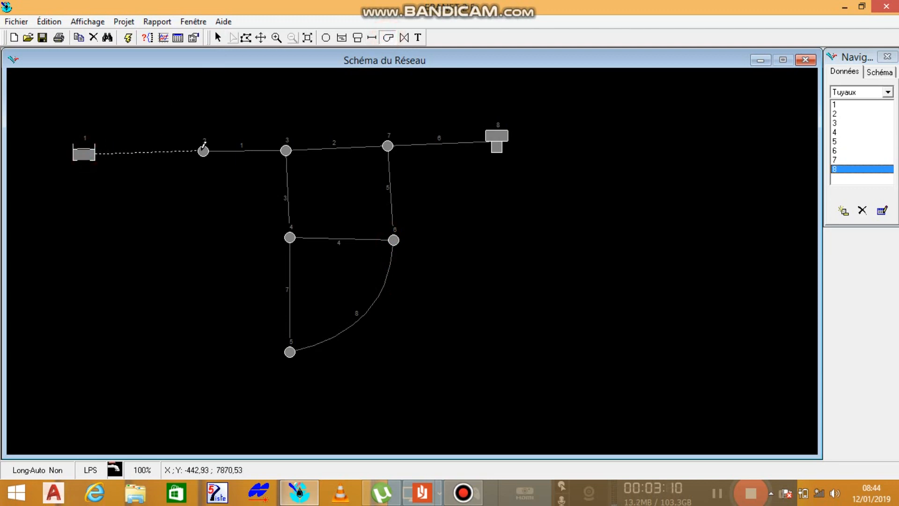
{"action": "left_click", "coordinate": [204, 149]}
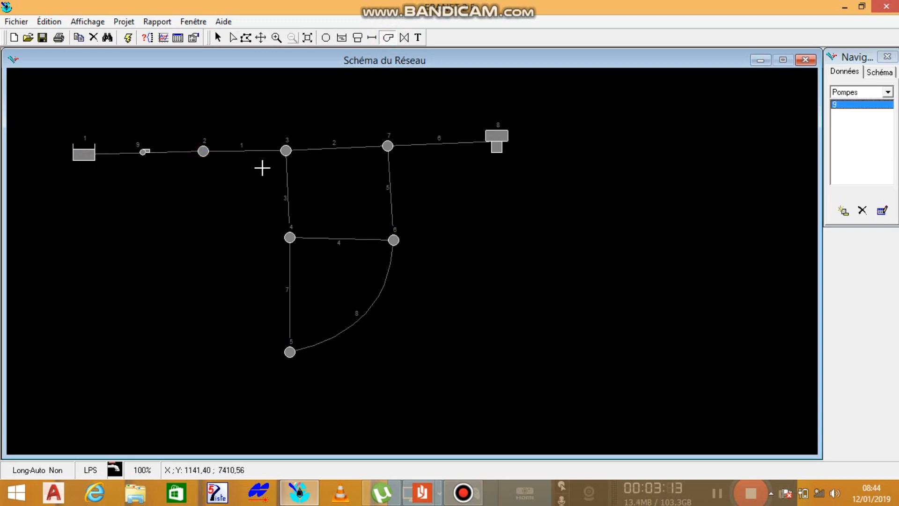
- Move nodes 2, 3 and 7 and tank 8 into one horizontal row at about Y 7785
{"action": "left_click", "coordinate": [218, 38]}
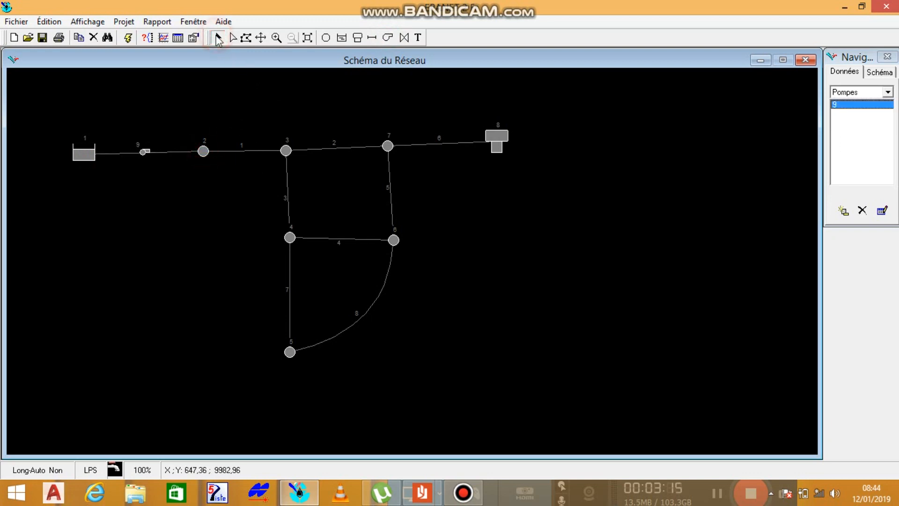
{"action": "left_click", "coordinate": [202, 152]}
{"action": "left_click_drag", "start_coordinate": [202, 152], "coordinate": [203, 154]}
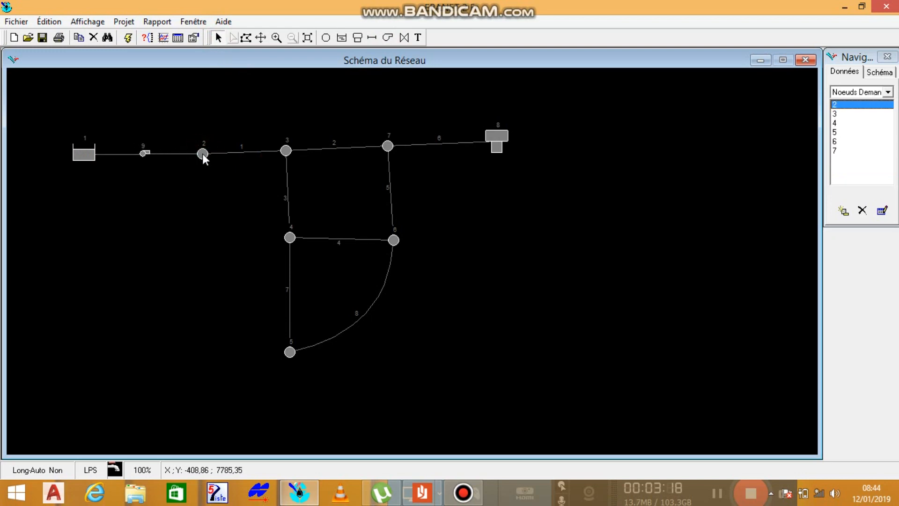
{"action": "double_click", "coordinate": [287, 149]}
{"action": "left_click_drag", "start_coordinate": [286, 149], "coordinate": [289, 154]}
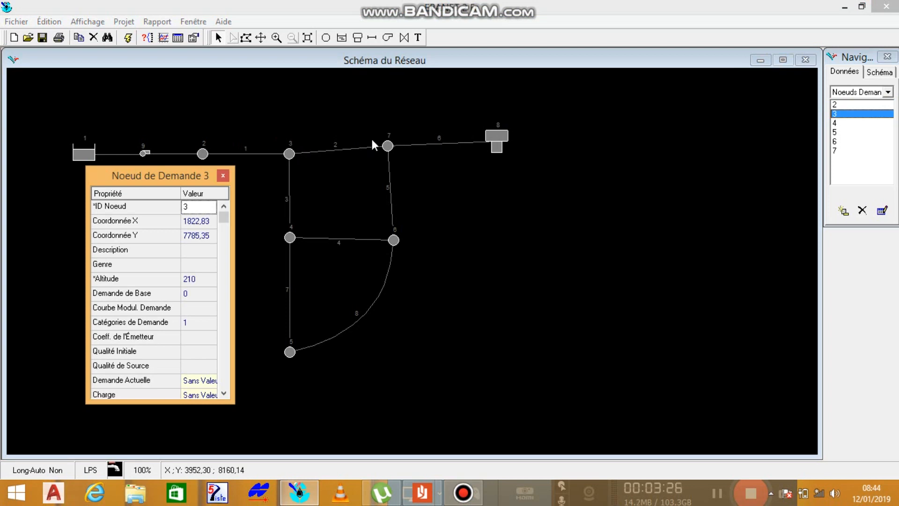
{"action": "left_click", "coordinate": [387, 146]}
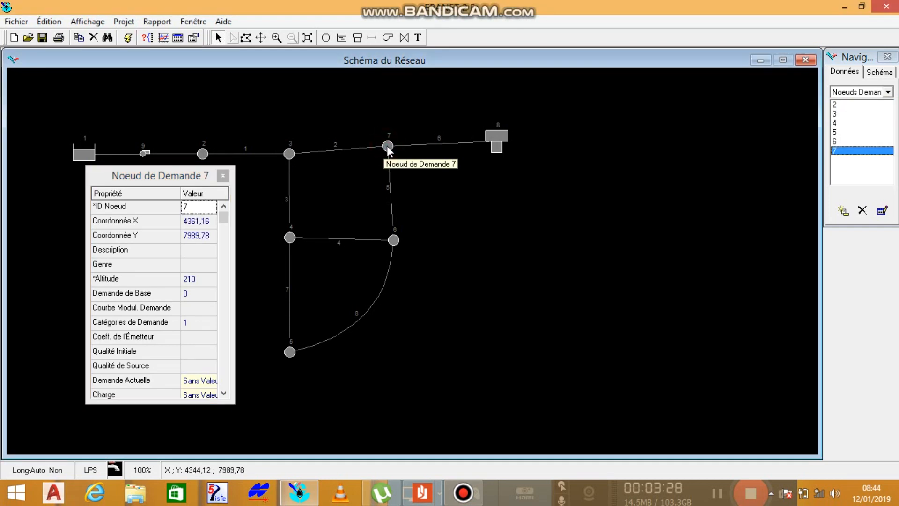
{"action": "left_click_drag", "start_coordinate": [388, 147], "coordinate": [390, 154]}
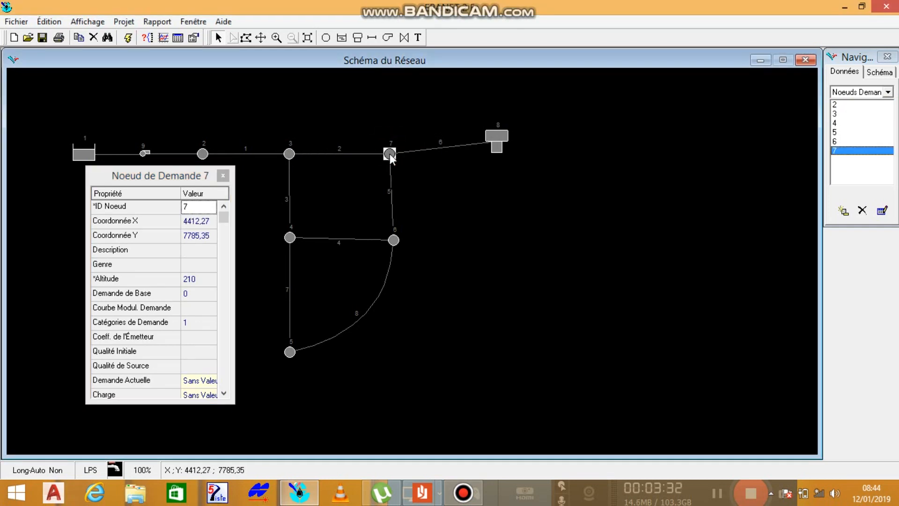
{"action": "left_click", "coordinate": [493, 136]}
{"action": "left_click_drag", "start_coordinate": [493, 137], "coordinate": [495, 154]}
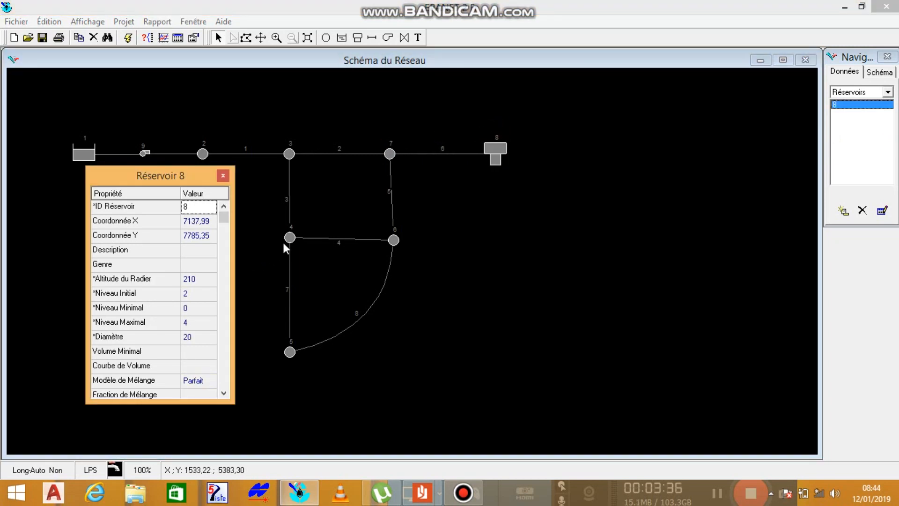
- Align nodes 6 and 4 horizontally at about Y 5502, with node 6 directly below node 7, and close the node properties
{"action": "left_click", "coordinate": [392, 240]}
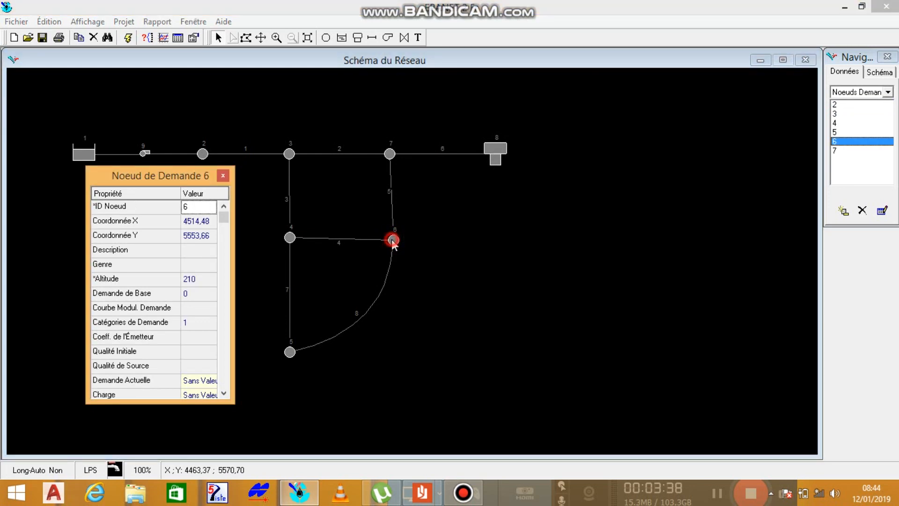
{"action": "left_click_drag", "start_coordinate": [392, 240], "coordinate": [389, 242]}
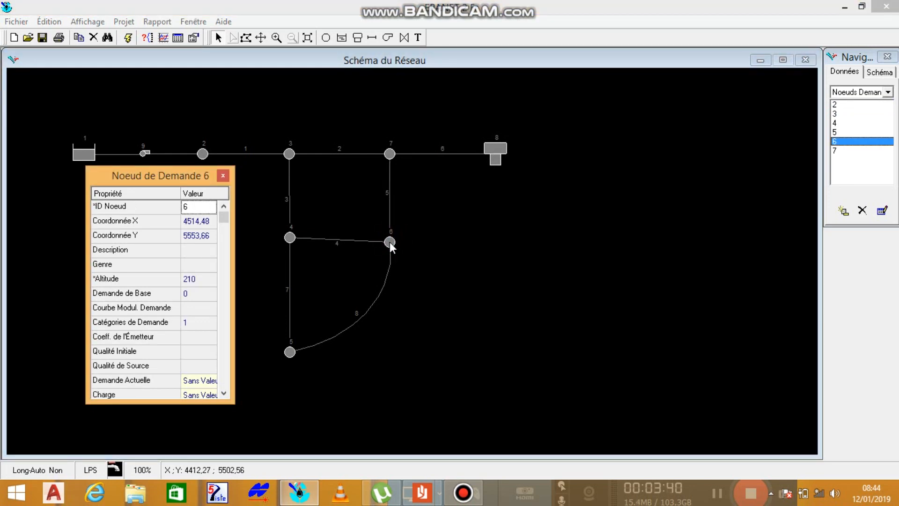
{"action": "left_click", "coordinate": [290, 238]}
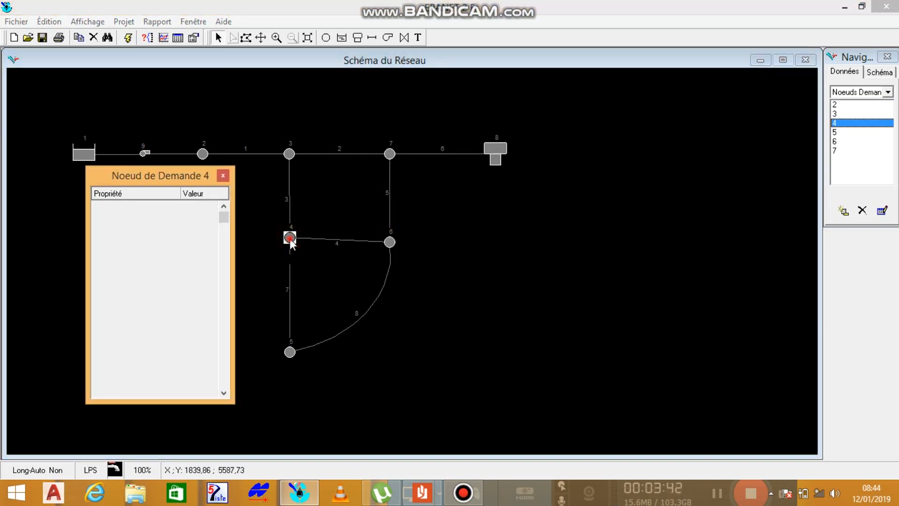
{"action": "left_click_drag", "start_coordinate": [291, 238], "coordinate": [290, 242]}
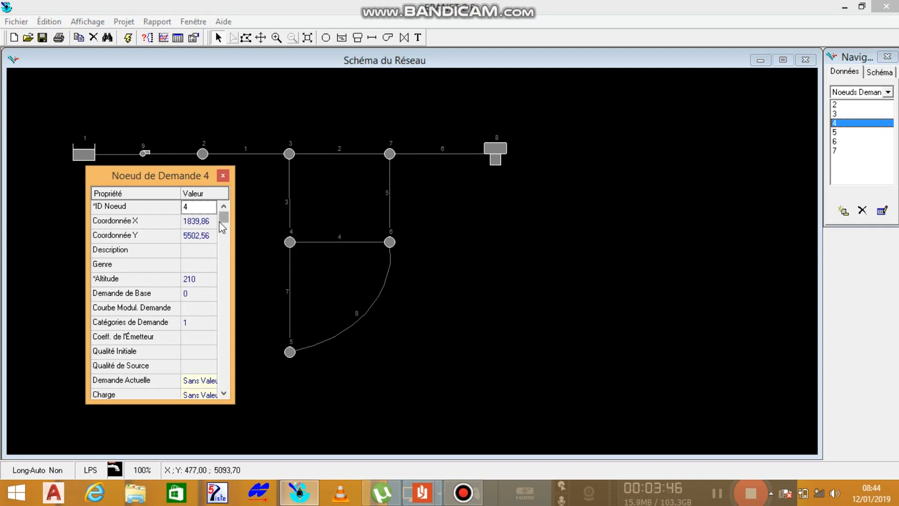
{"action": "left_click", "coordinate": [224, 176]}
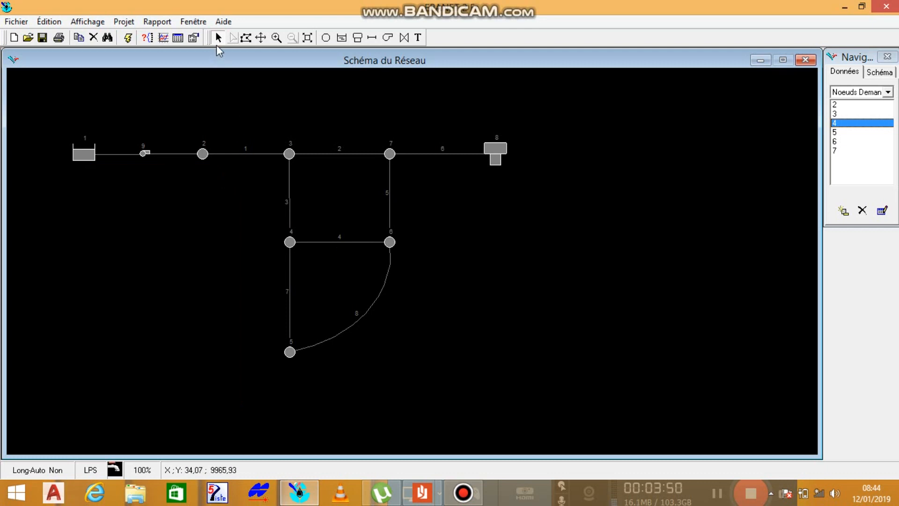
- Consult the node elevation and demand table in the reference document, and compare it with node 2's properties in EPANET
{"action": "left_click", "coordinate": [204, 153]}
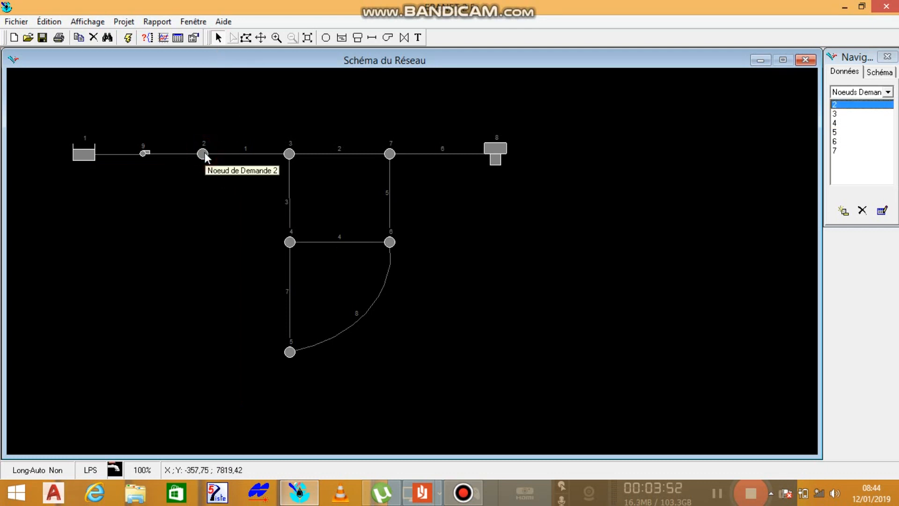
{"action": "left_click", "coordinate": [424, 492]}
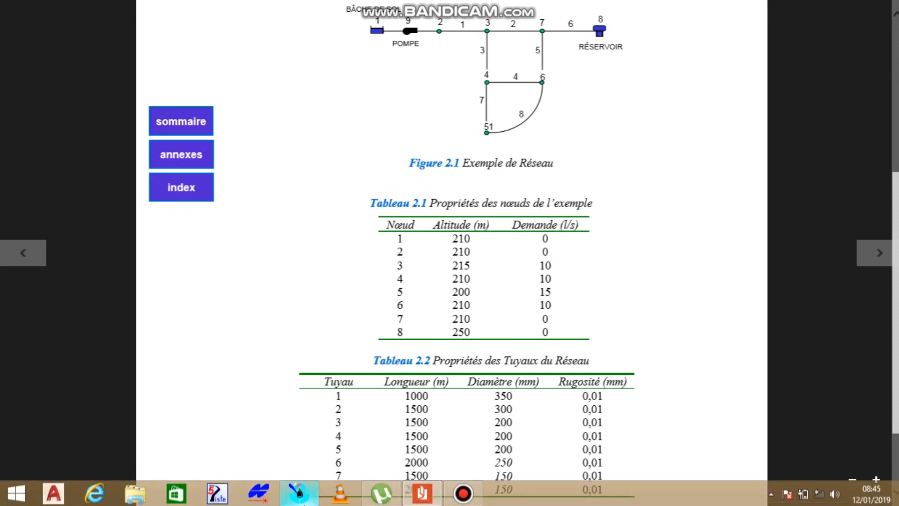
{"action": "left_click", "coordinate": [300, 491]}
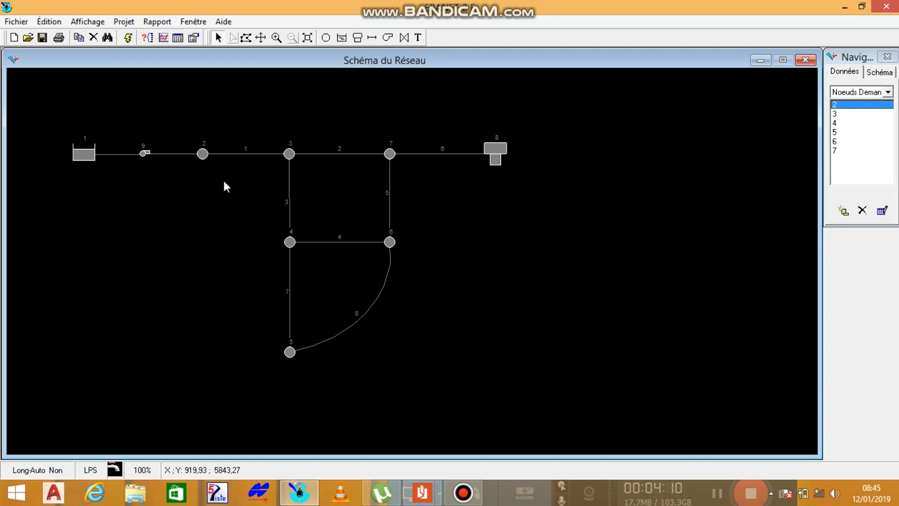
{"action": "double_click", "coordinate": [202, 154]}
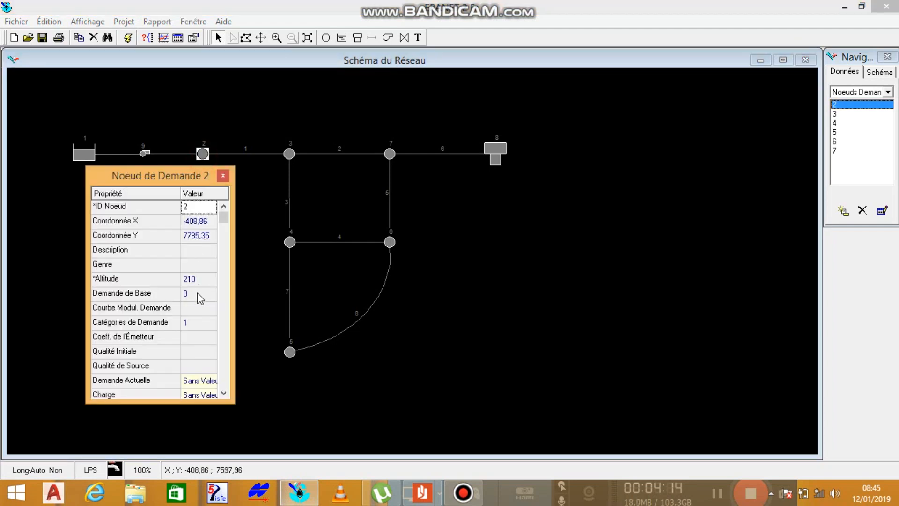
- Set the base demand of demand nodes 3 and 4 to 10 each
{"action": "left_click", "coordinate": [290, 155]}
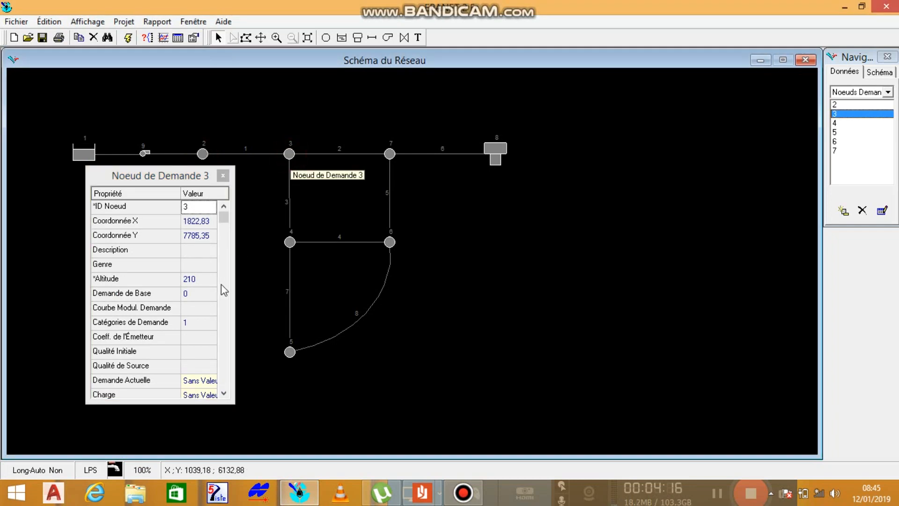
{"action": "left_click", "coordinate": [198, 294]}
{"action": "type", "text": "10"}
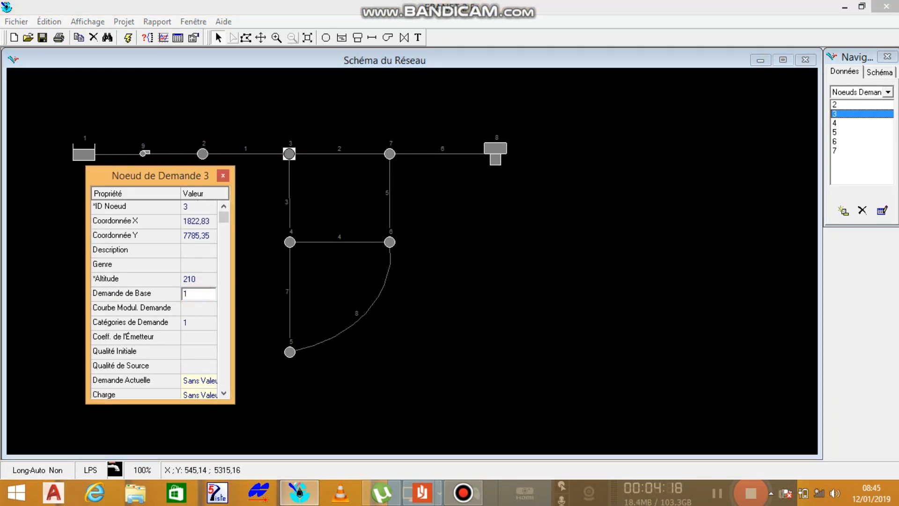
{"action": "left_click", "coordinate": [290, 242]}
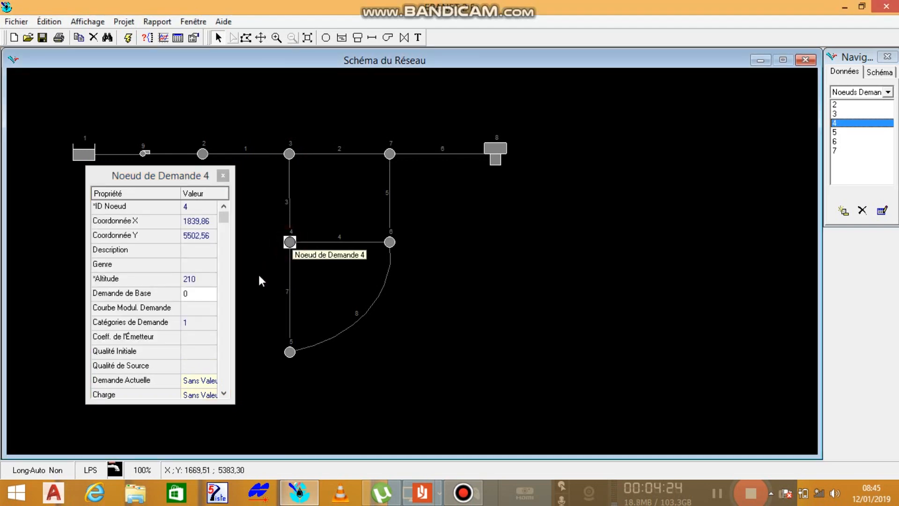
{"action": "left_click", "coordinate": [210, 292]}
{"action": "type", "text": "10"}
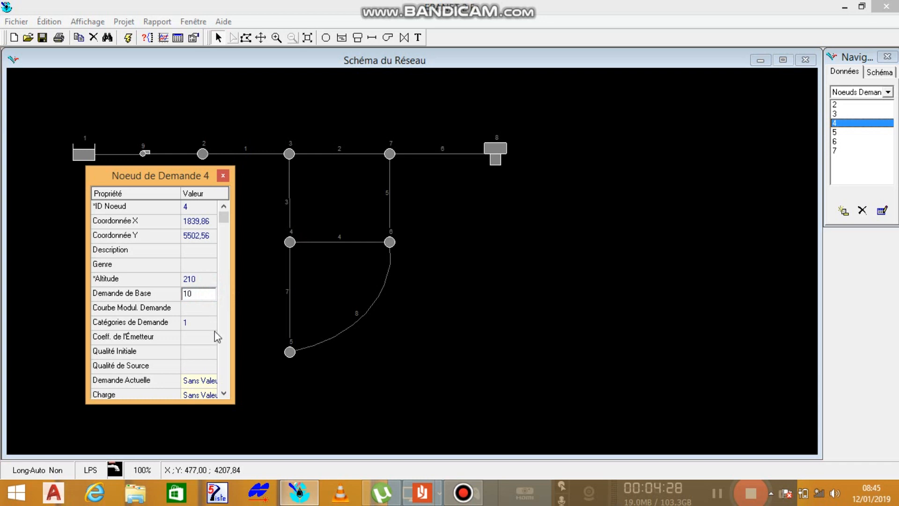
- Set demand node 5's elevation to 200 and its base demand to 15
{"action": "left_click", "coordinate": [289, 351]}
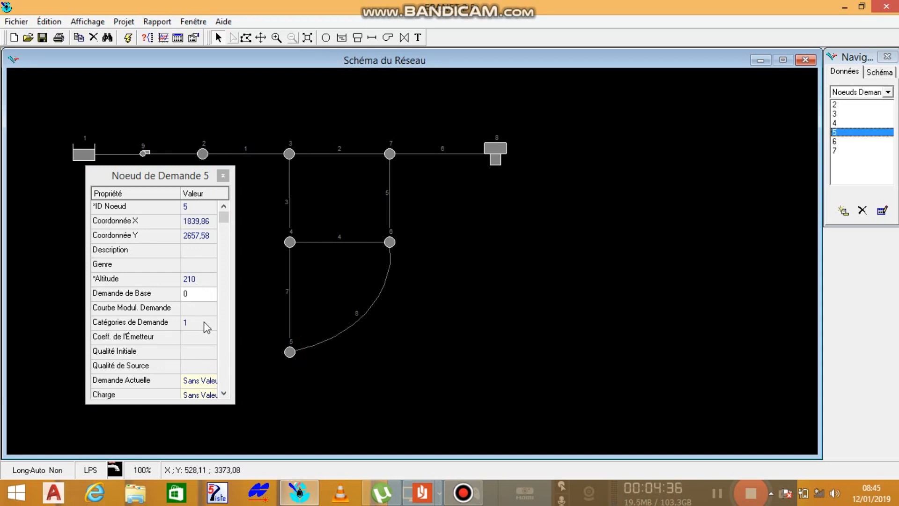
{"action": "left_click", "coordinate": [198, 279]}
{"action": "left_click", "coordinate": [198, 279]}
{"action": "type", "text": "200"}
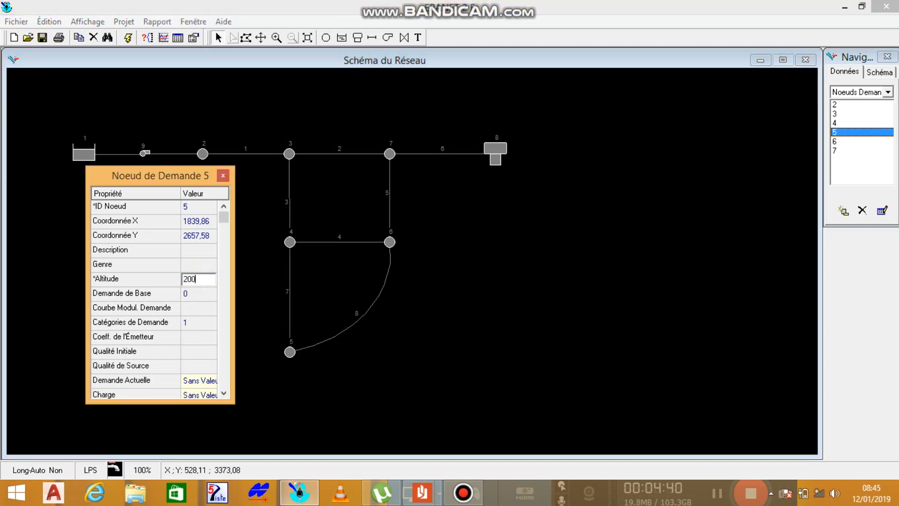
{"action": "left_click", "coordinate": [191, 294]}
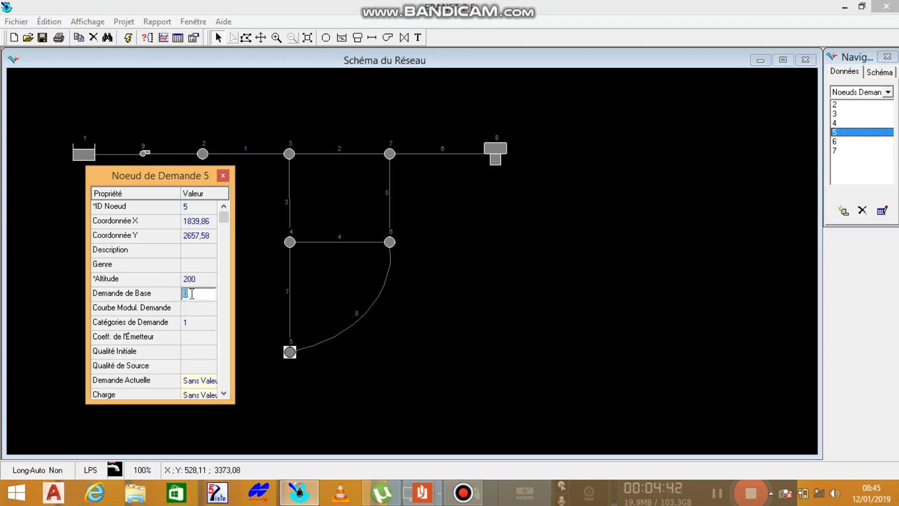
{"action": "type", "text": "15"}
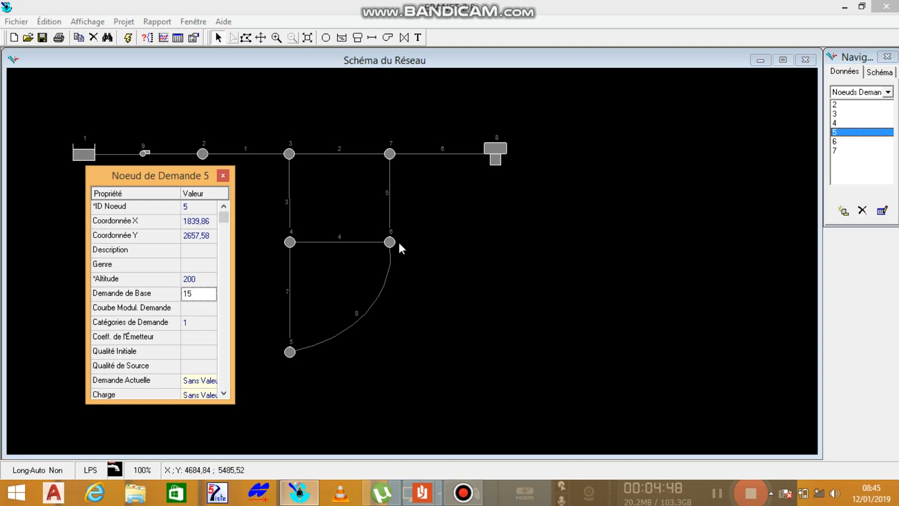
- Set demand node 6's base demand to 10, and check node 7's properties
{"action": "left_click", "coordinate": [391, 241]}
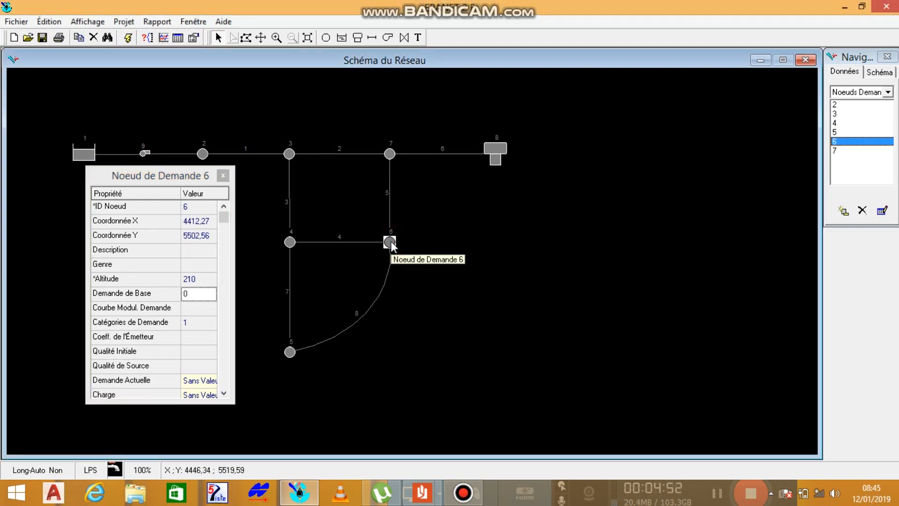
{"action": "left_click", "coordinate": [208, 294]}
{"action": "type", "text": "10"}
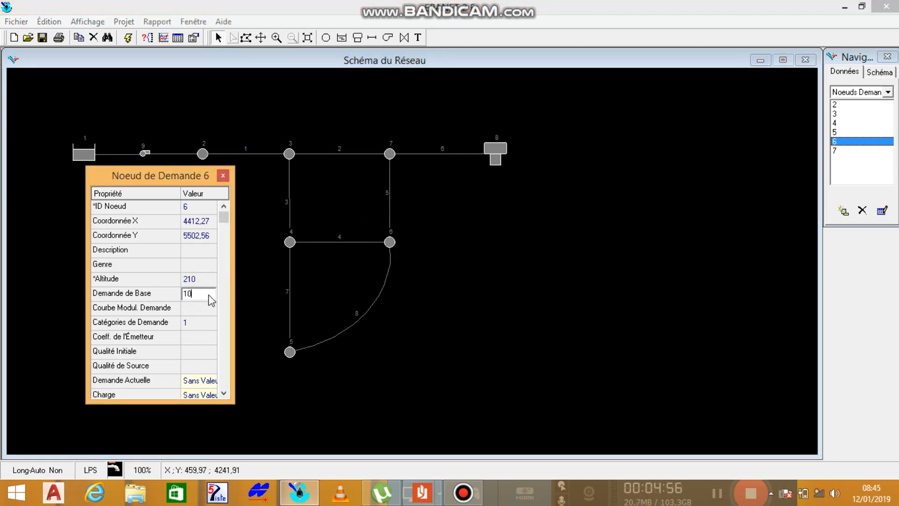
{"action": "left_click", "coordinate": [390, 154]}
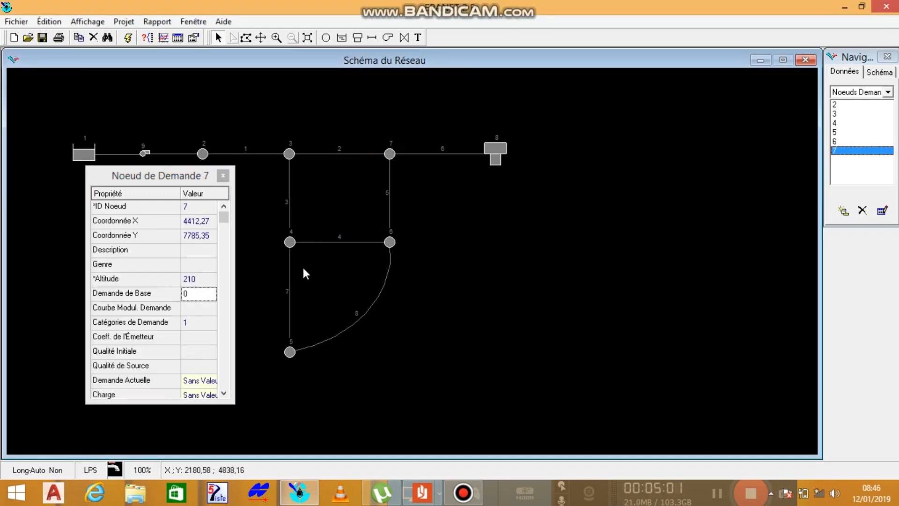
- Enter tank 8's bottom elevation from the reference table and close its properties
{"action": "left_click", "coordinate": [493, 149]}
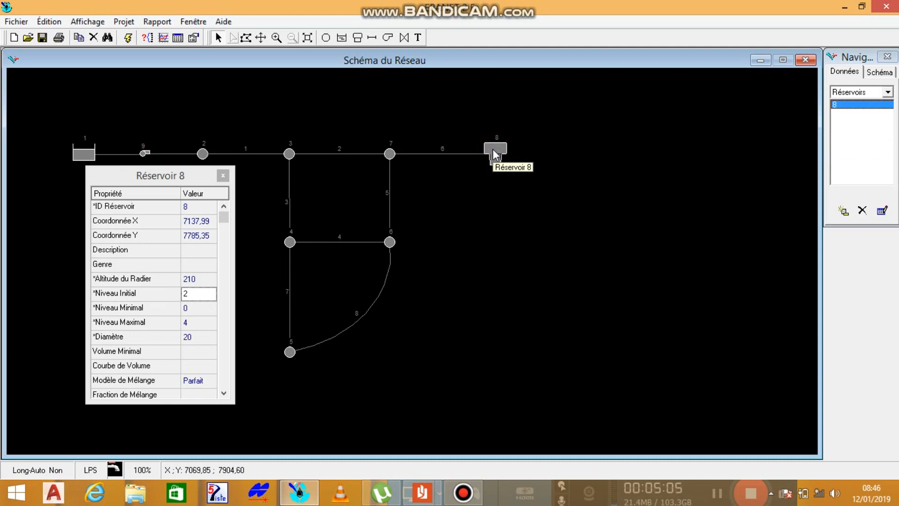
{"action": "left_click", "coordinate": [203, 279]}
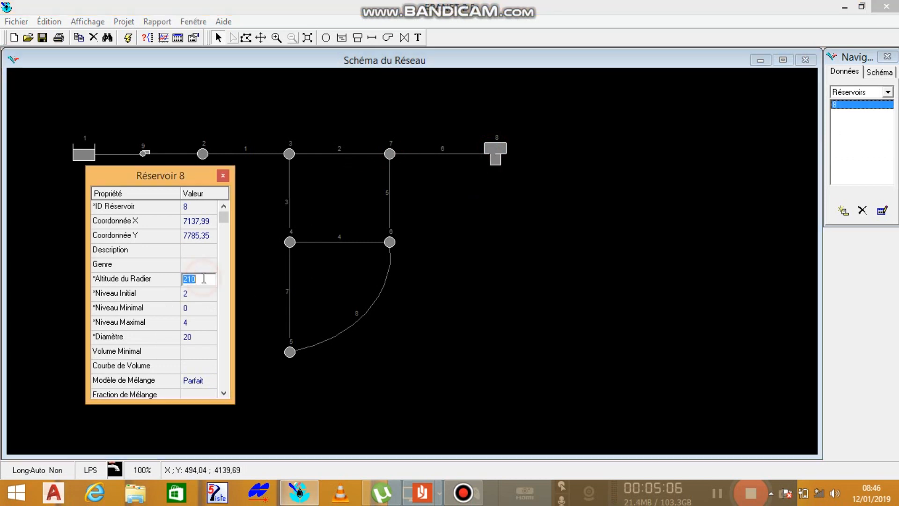
{"action": "type", "text": "2"}
{"action": "left_click", "coordinate": [222, 175]}
- Check the total head of reservoir 1 and close its properties
{"action": "double_click", "coordinate": [88, 153]}
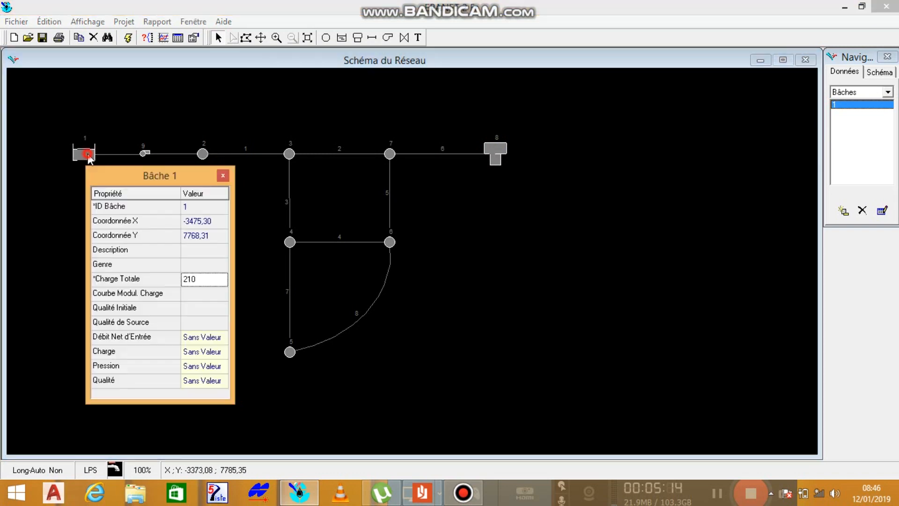
{"action": "left_click", "coordinate": [198, 279]}
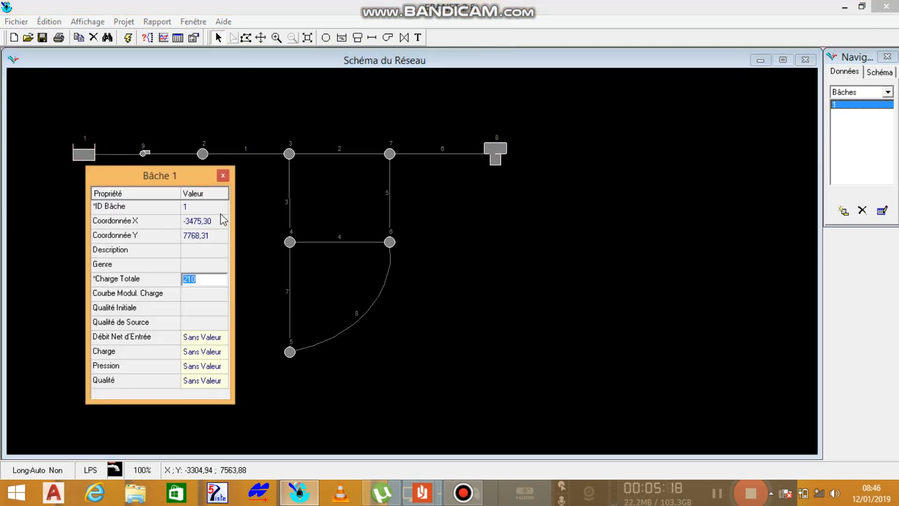
{"action": "left_click", "coordinate": [225, 177]}
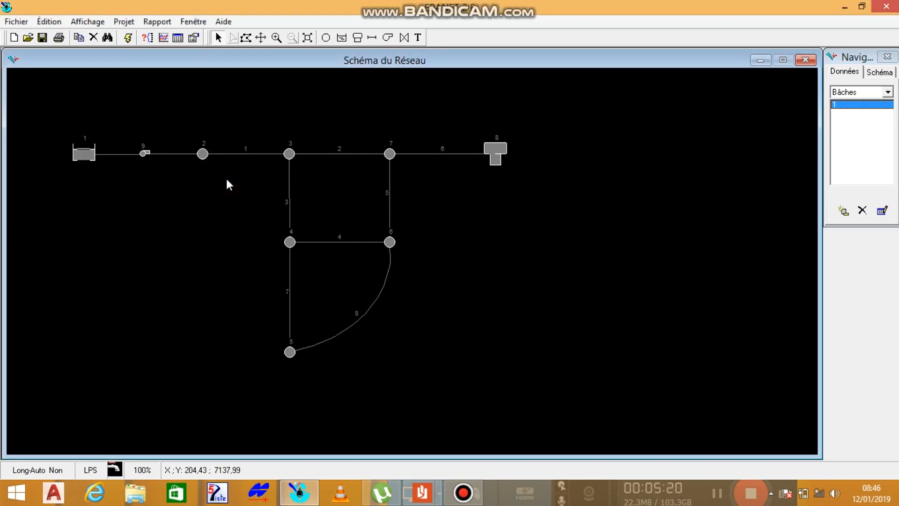
- Open pipe 1's properties, consult the pipe length, diameter and roughness table in the reference document, and return to EPANET
{"action": "left_click", "coordinate": [243, 152]}
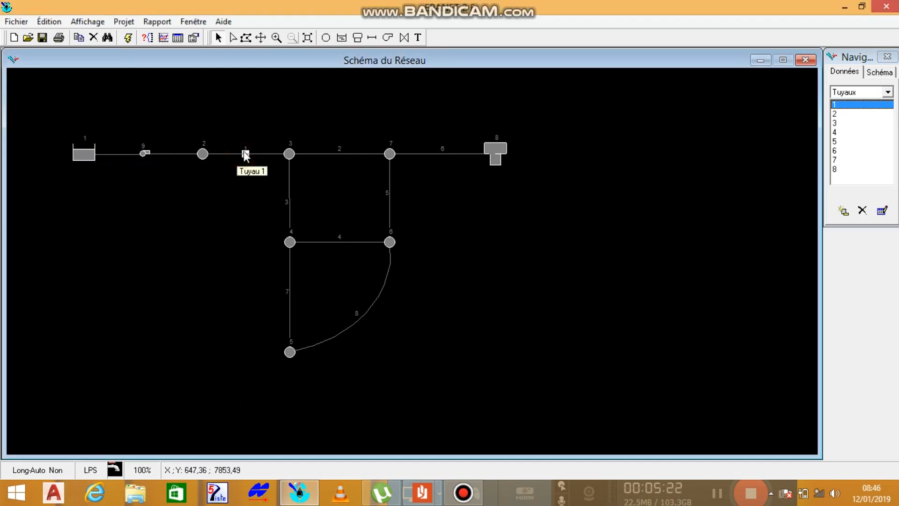
{"action": "double_click", "coordinate": [244, 153]}
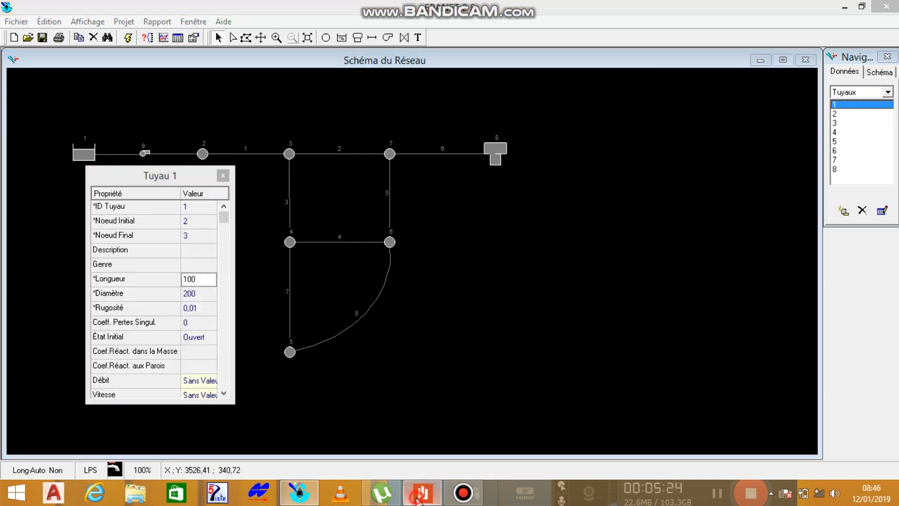
{"action": "left_click", "coordinate": [419, 496]}
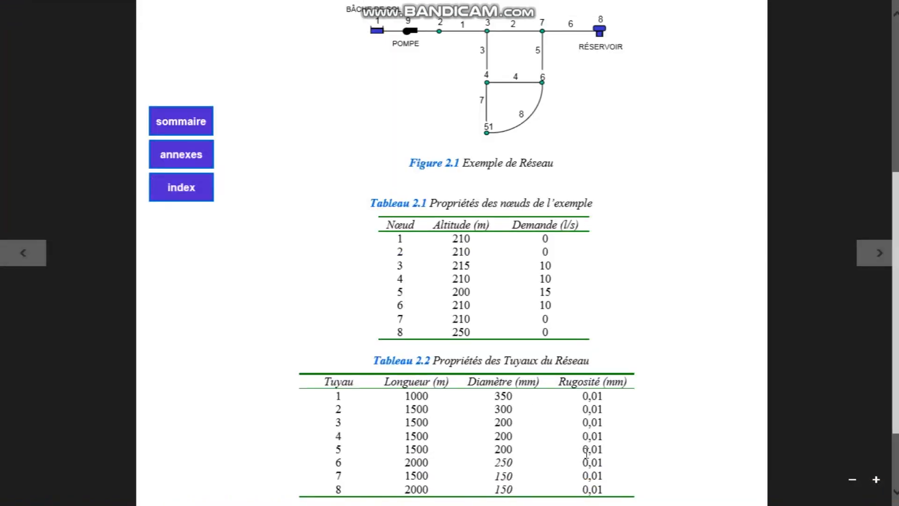
{"action": "mouse_move", "coordinate": [569, 505]}
{"action": "mouse_move", "coordinate": [421, 495]}
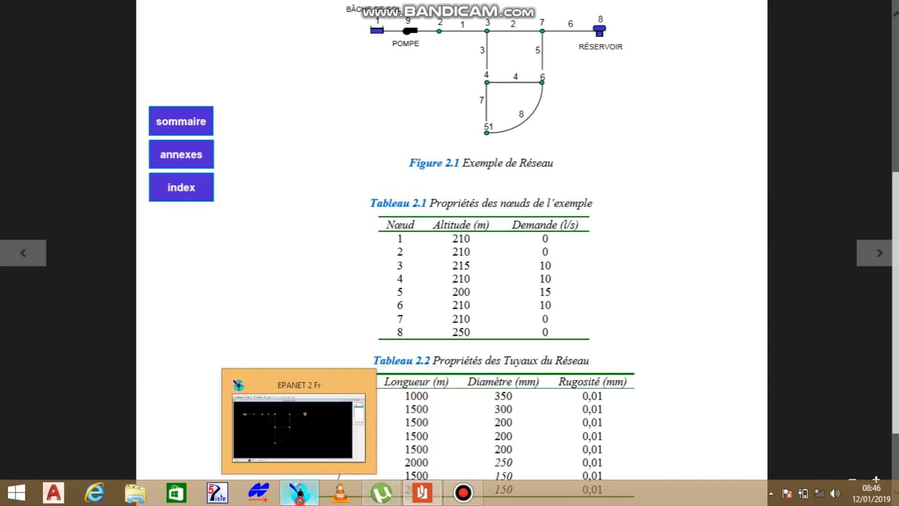
{"action": "left_click", "coordinate": [300, 493]}
- Set pipe 1's length to 1000 m and its diameter to 350 mm
{"action": "left_click", "coordinate": [206, 280]}
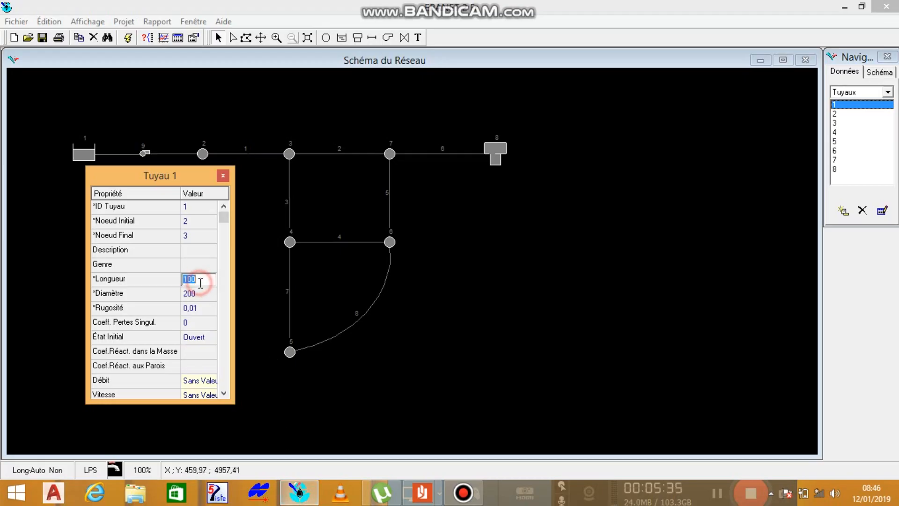
{"action": "left_click", "coordinate": [200, 281]}
{"action": "type", "text": "0"}
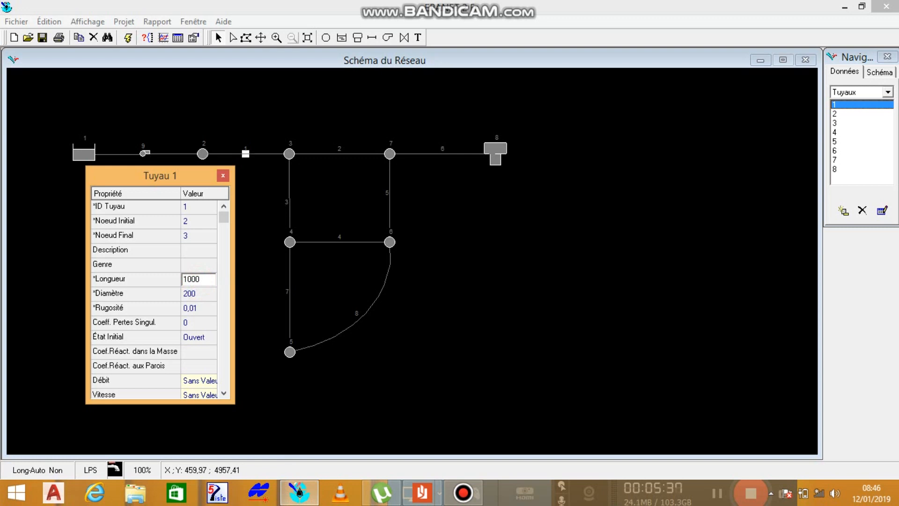
{"action": "left_click", "coordinate": [205, 292]}
{"action": "type", "text": "350"}
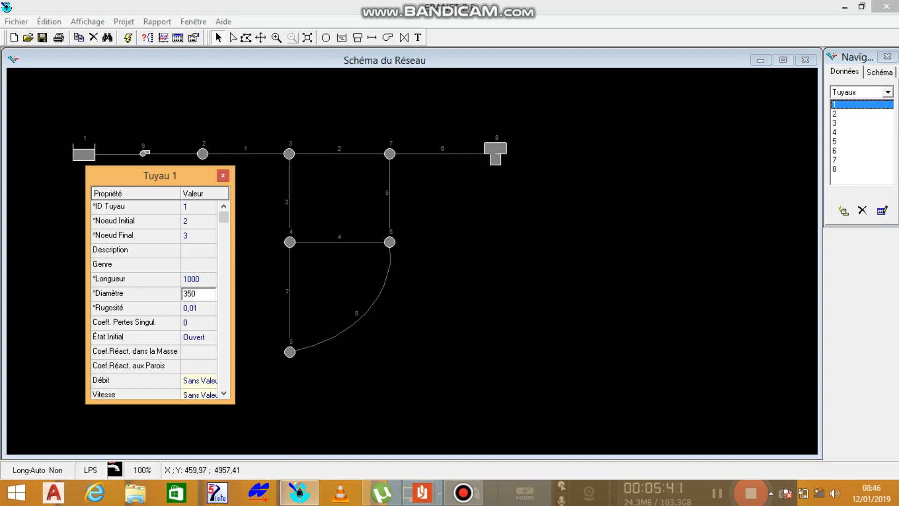
{"action": "key", "text": "Return"}
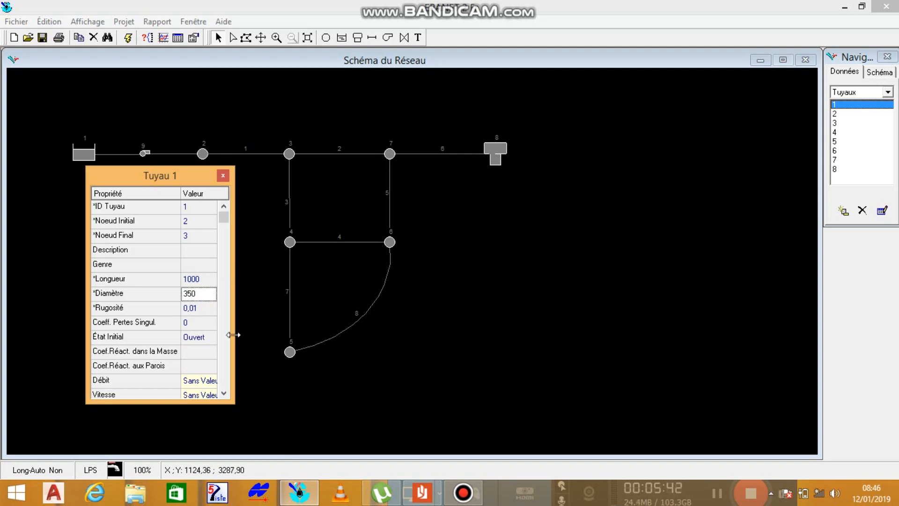
- Set pipe 2's length to 1500 m and its diameter to 300 mm
{"action": "left_click", "coordinate": [344, 153]}
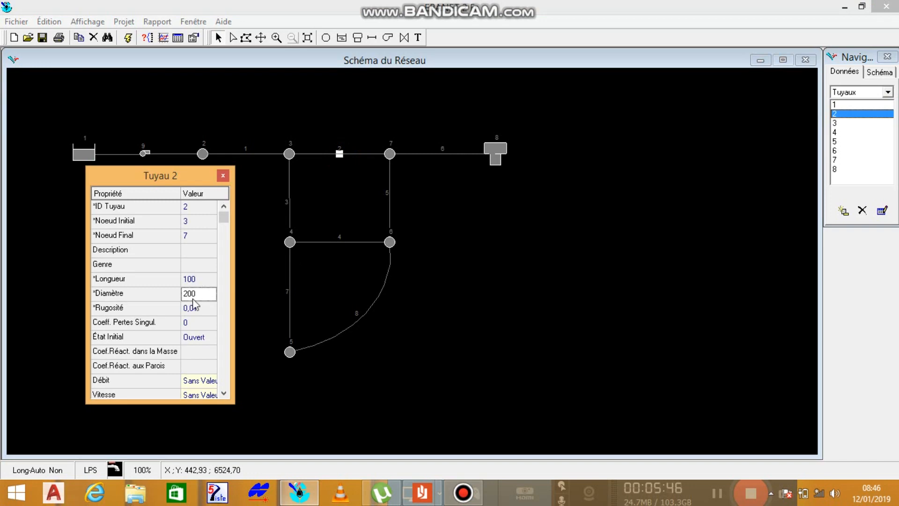
{"action": "left_click", "coordinate": [200, 278]}
{"action": "type", "text": "15"}
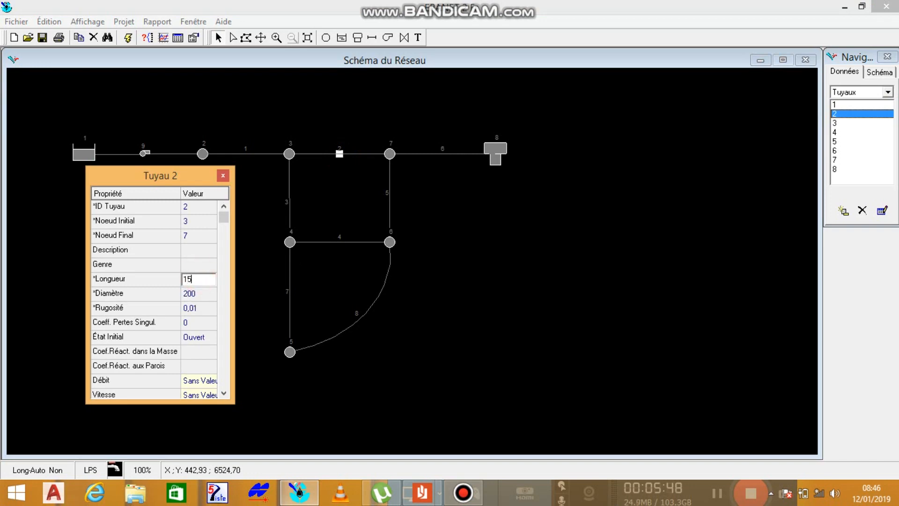
{"action": "type", "text": "00"}
{"action": "left_click", "coordinate": [207, 294]}
{"action": "type", "text": "3"}
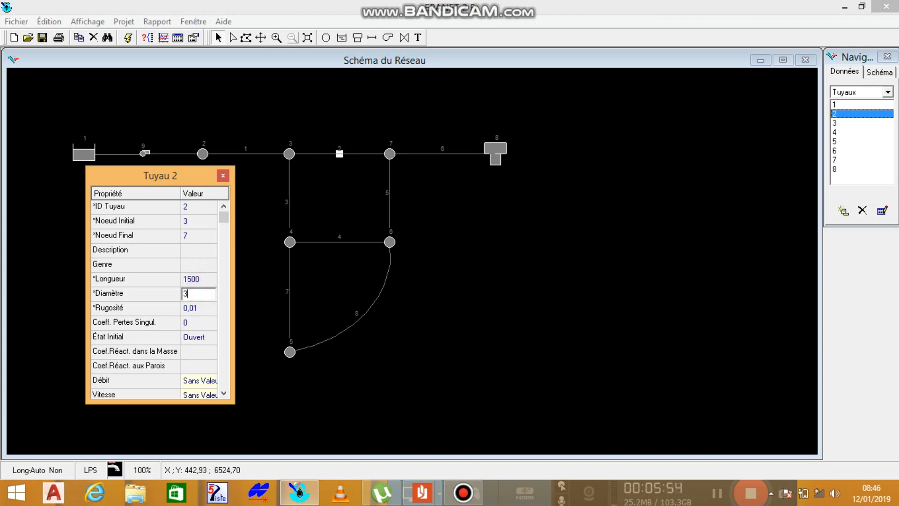
{"action": "type", "text": "00"}
- Check pipe 3's properties, and set the lengths of pipes 4 and 5 to 1500 m each
{"action": "left_click", "coordinate": [291, 202]}
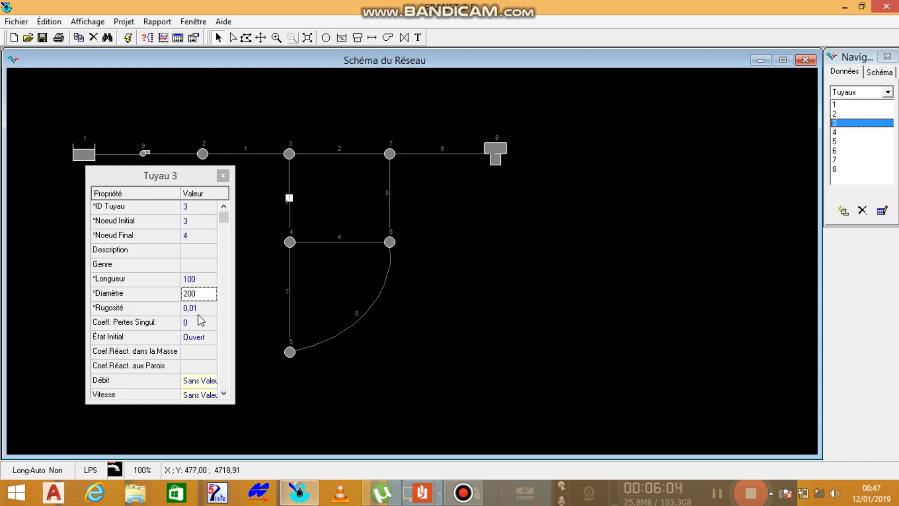
{"action": "left_click", "coordinate": [344, 242]}
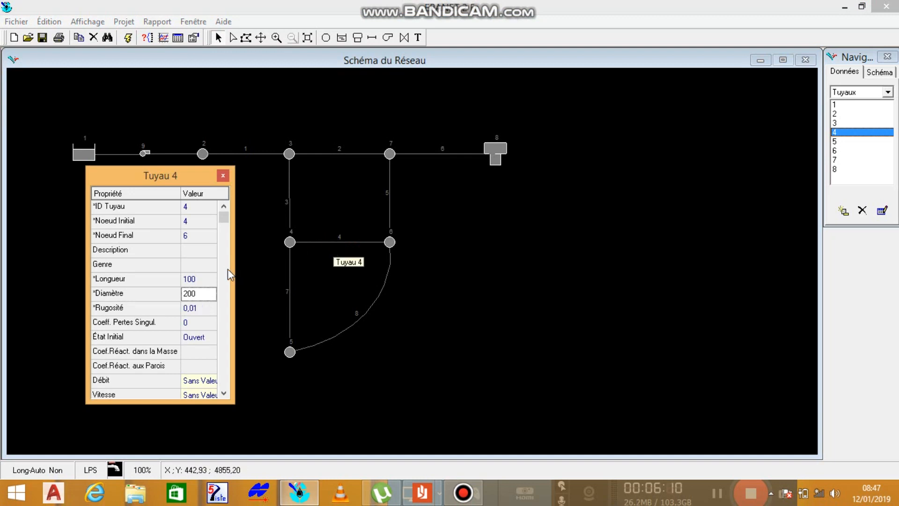
{"action": "left_click", "coordinate": [203, 279]}
{"action": "type", "text": "15"}
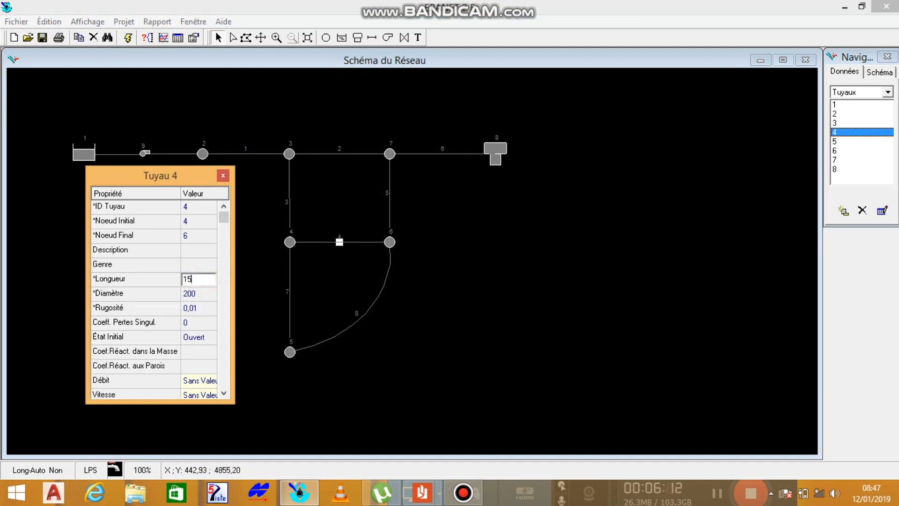
{"action": "type", "text": "00"}
{"action": "left_click", "coordinate": [389, 203]}
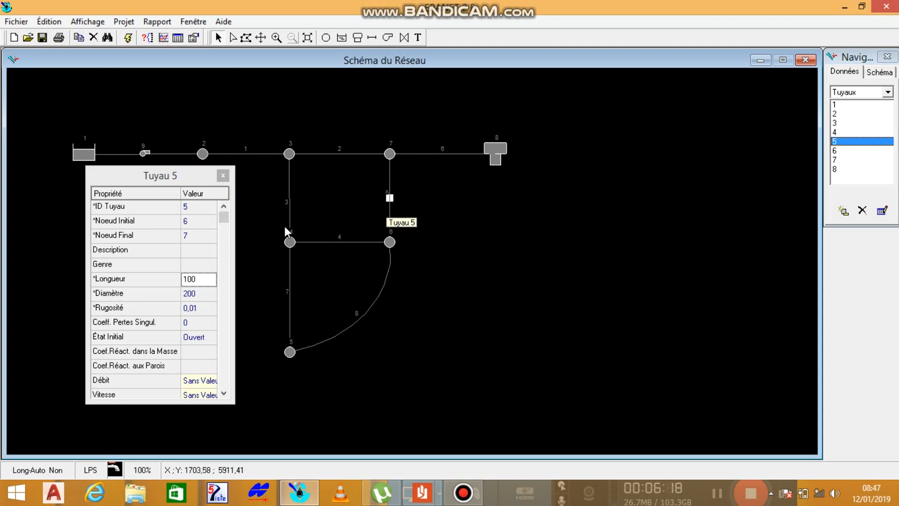
{"action": "left_click", "coordinate": [210, 280]}
{"action": "type", "text": "150"}
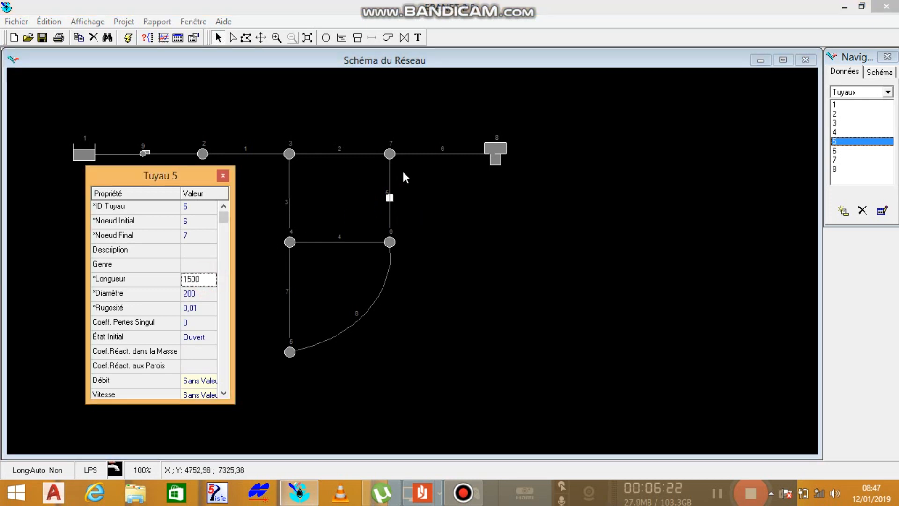
- Set the length of pipe 6, between node 7 and tank 8, to 2000 m
{"action": "left_click", "coordinate": [436, 153]}
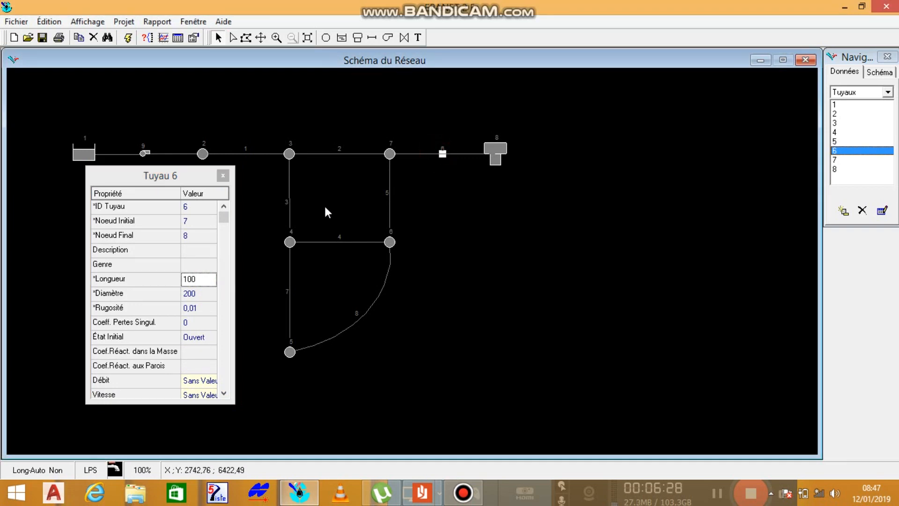
{"action": "left_click", "coordinate": [203, 281]}
{"action": "double_click", "coordinate": [203, 281]}
{"action": "type", "text": "2000"}
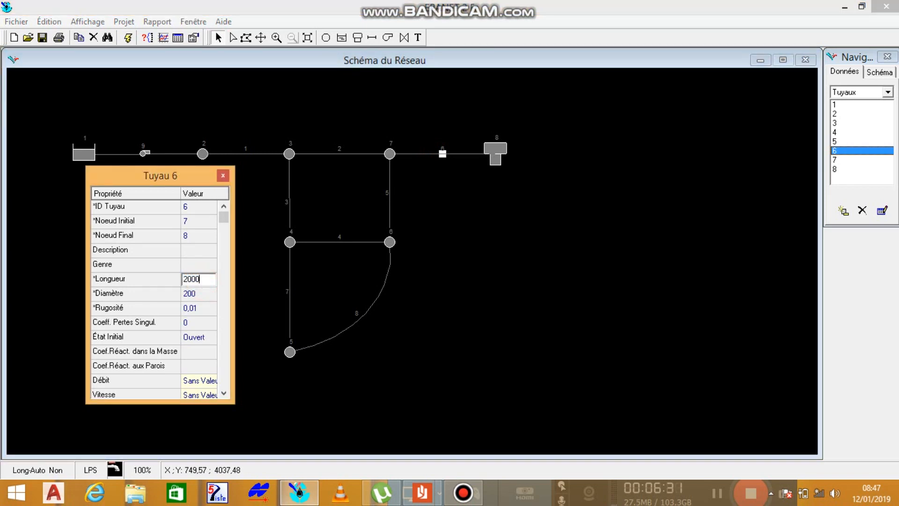
{"action": "key", "text": "Return"}
- Set the length of pipe 7, between nodes 4 and 5, to 1500 m and its diameter to 150 mm
{"action": "left_click", "coordinate": [289, 293]}
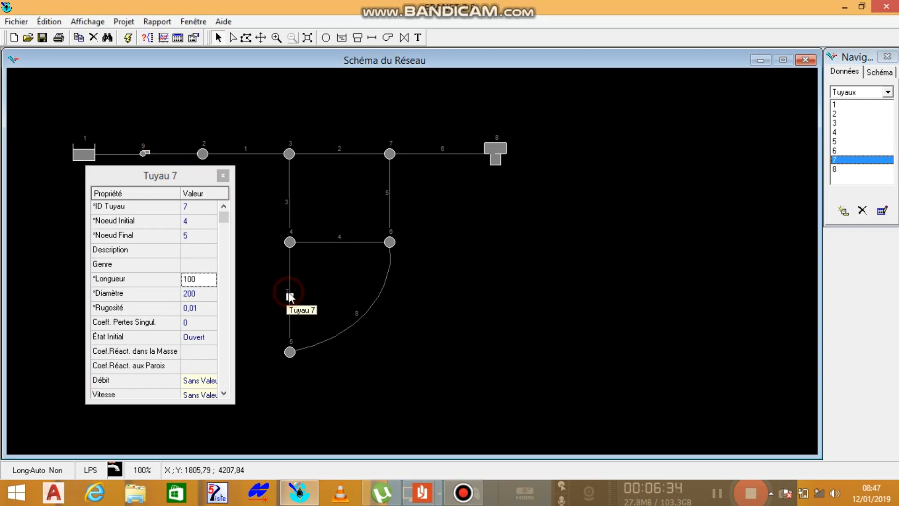
{"action": "double_click", "coordinate": [198, 278]}
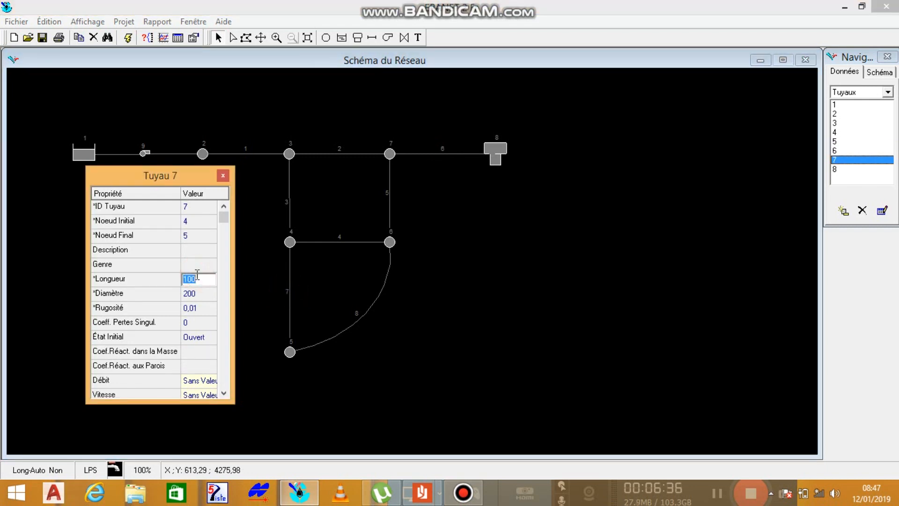
{"action": "type", "text": "1500"}
{"action": "double_click", "coordinate": [198, 293]}
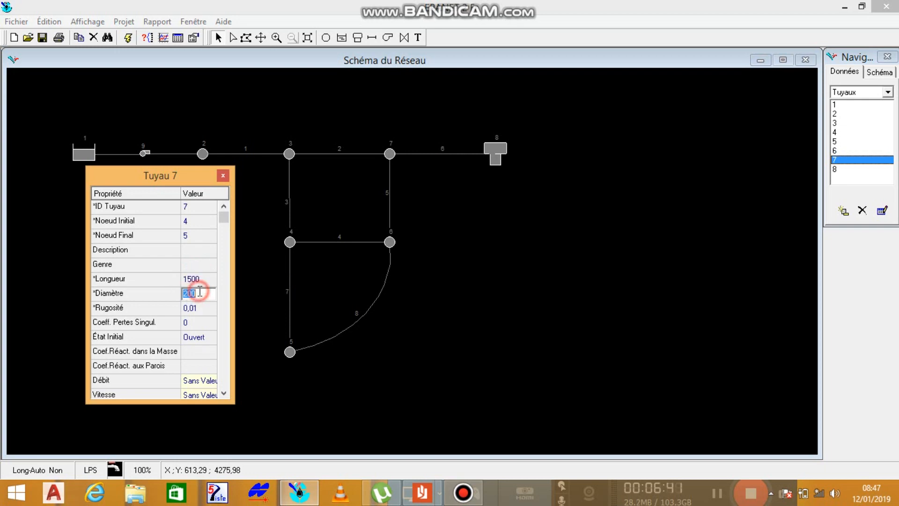
{"action": "type", "text": "150"}
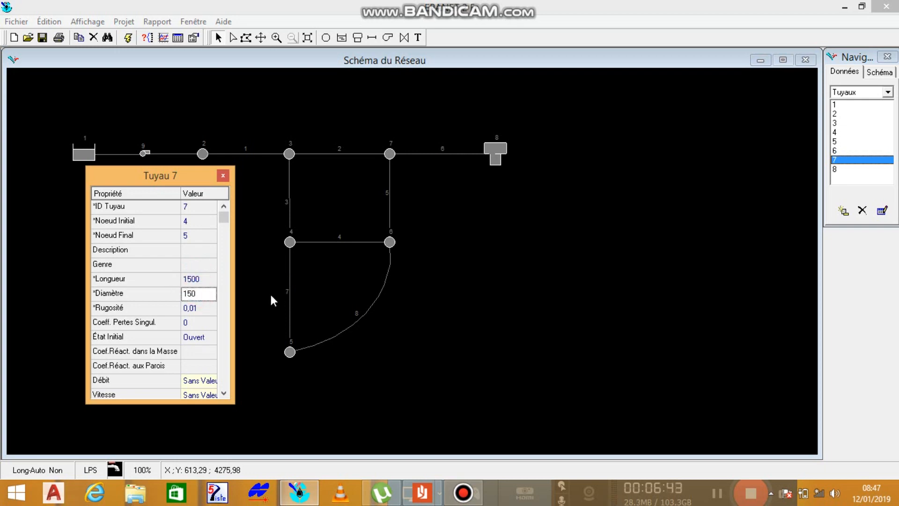
- Set the length of curved pipe 8, between nodes 5 and 6, to 2000 m and its diameter to 150 mm
{"action": "left_click", "coordinate": [354, 321]}
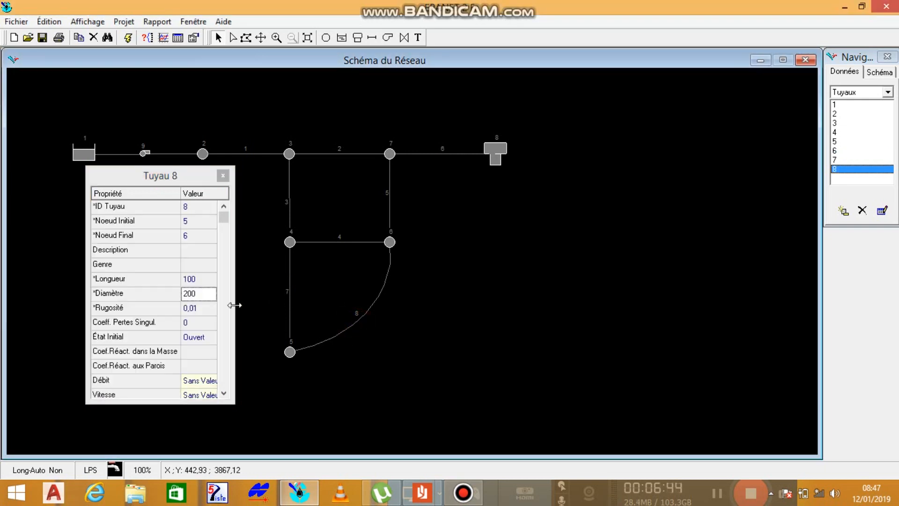
{"action": "double_click", "coordinate": [198, 278]}
{"action": "type", "text": "2000"}
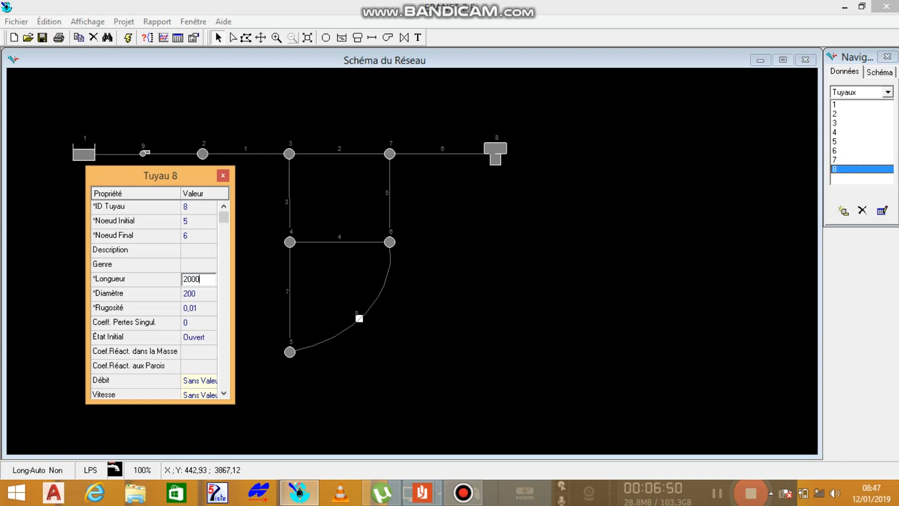
{"action": "left_click", "coordinate": [201, 291]}
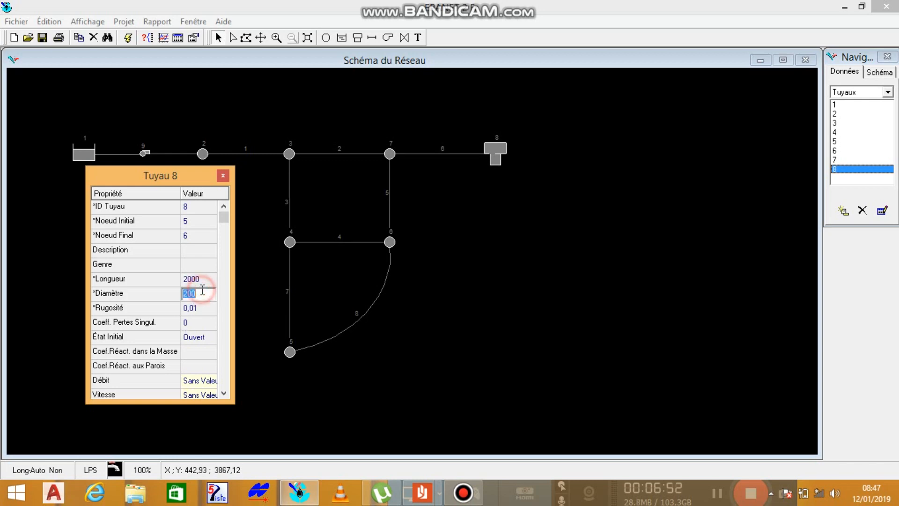
{"action": "key", "text": "BackSpace"}
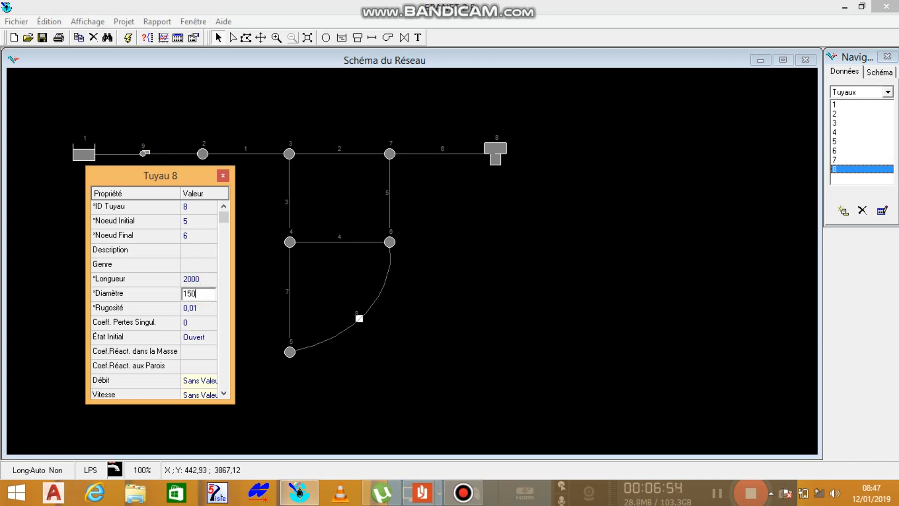
{"action": "key", "text": "Return"}
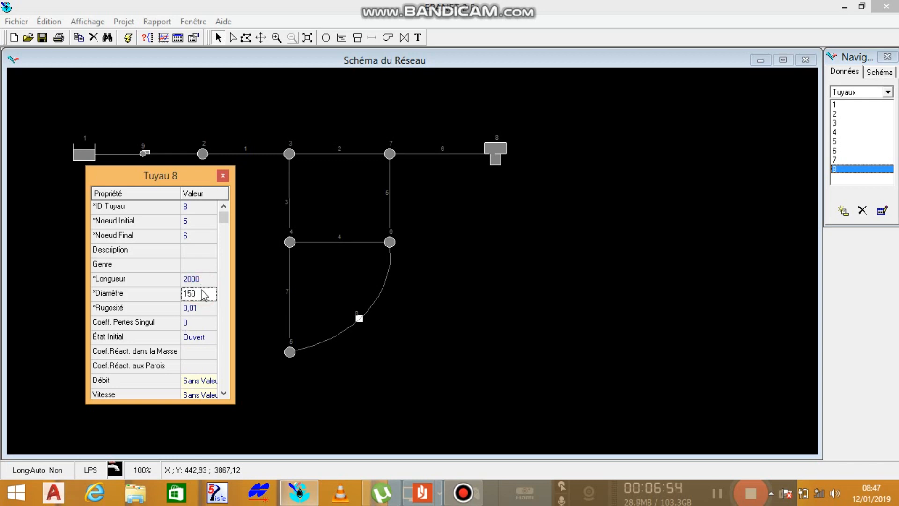
{"action": "left_click", "coordinate": [223, 175]}
- Assign characteristic curve 1 to pump 9, between reservoir 1 and node 2
{"action": "left_click", "coordinate": [144, 154]}
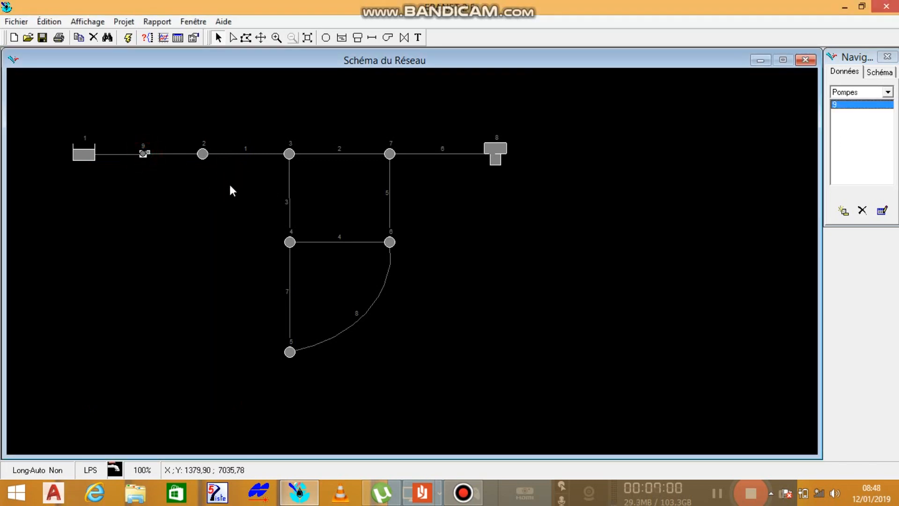
{"action": "double_click", "coordinate": [144, 154]}
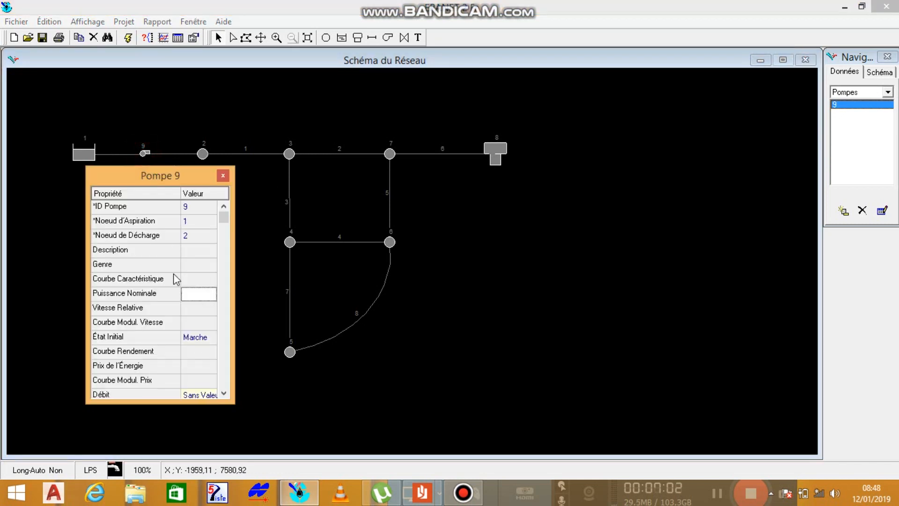
{"action": "left_click", "coordinate": [198, 281]}
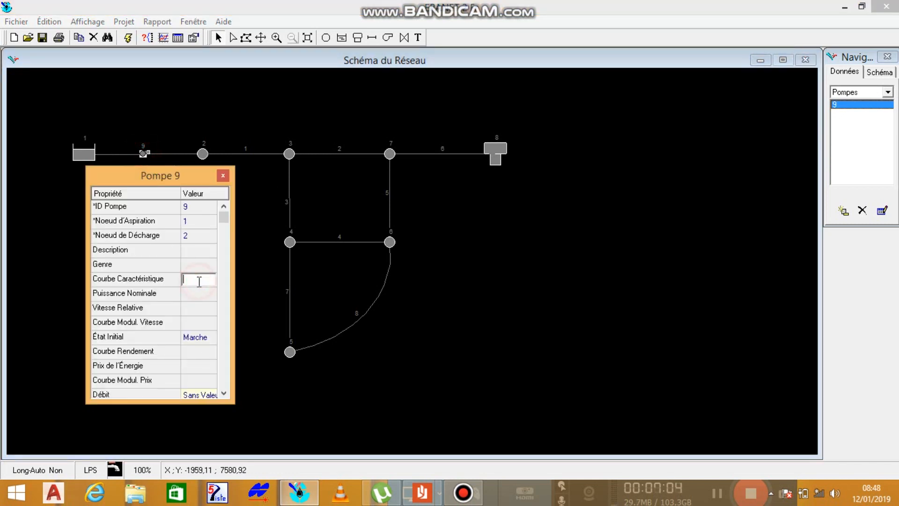
{"action": "left_click", "coordinate": [224, 172]}
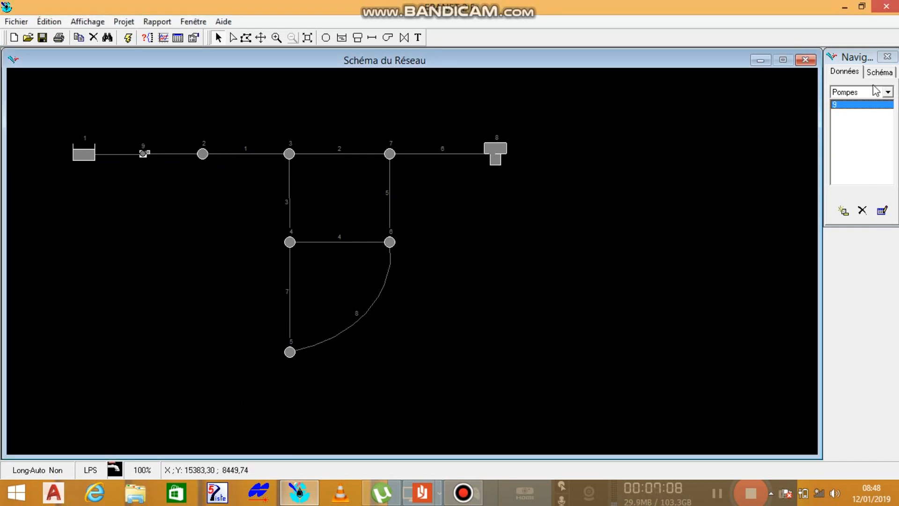
- Create pump characteristic curve 1 with a flow of 42 LPS and a head of 45 m, and check its definition
{"action": "left_click", "coordinate": [888, 93]}
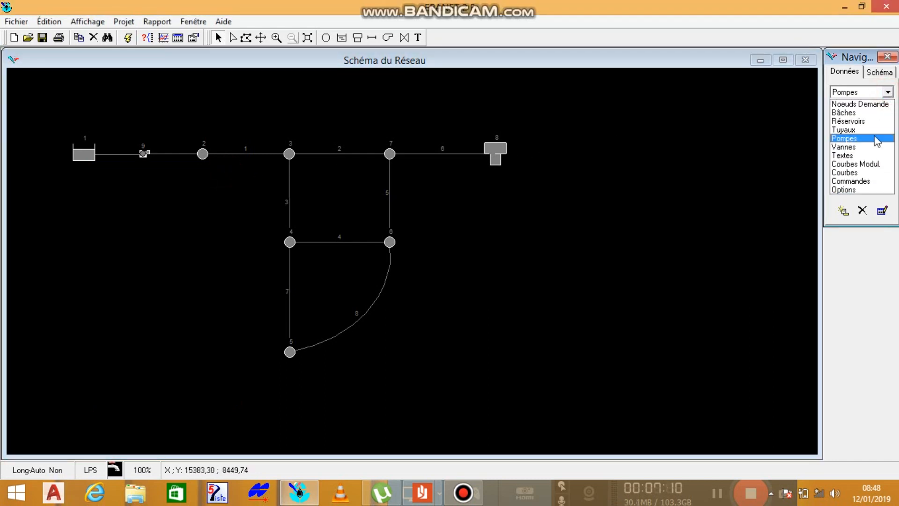
{"action": "left_click", "coordinate": [859, 175]}
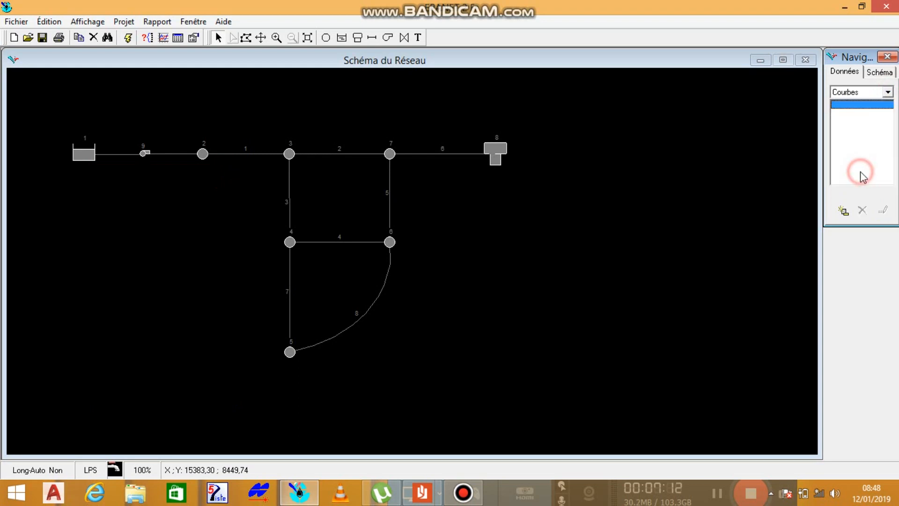
{"action": "left_click", "coordinate": [844, 211]}
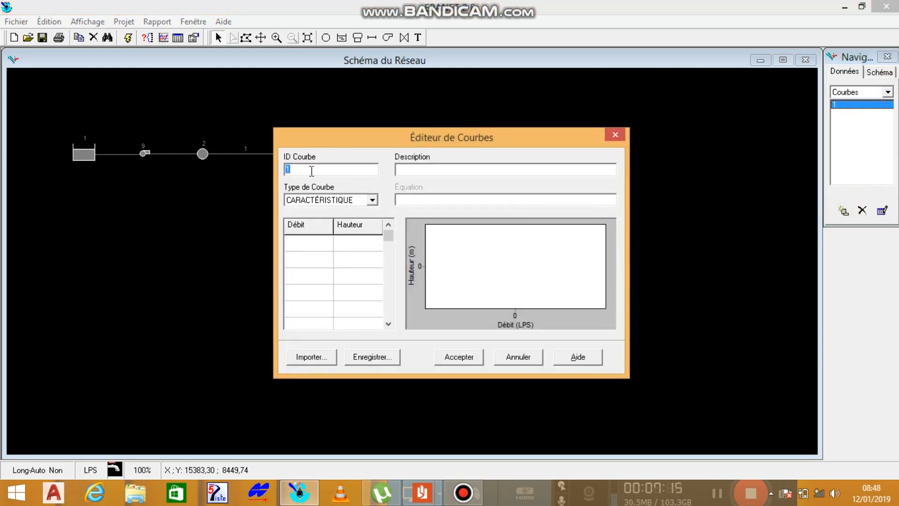
{"action": "left_click", "coordinate": [311, 170]}
{"action": "left_click", "coordinate": [354, 242]}
{"action": "key", "text": "Return"}
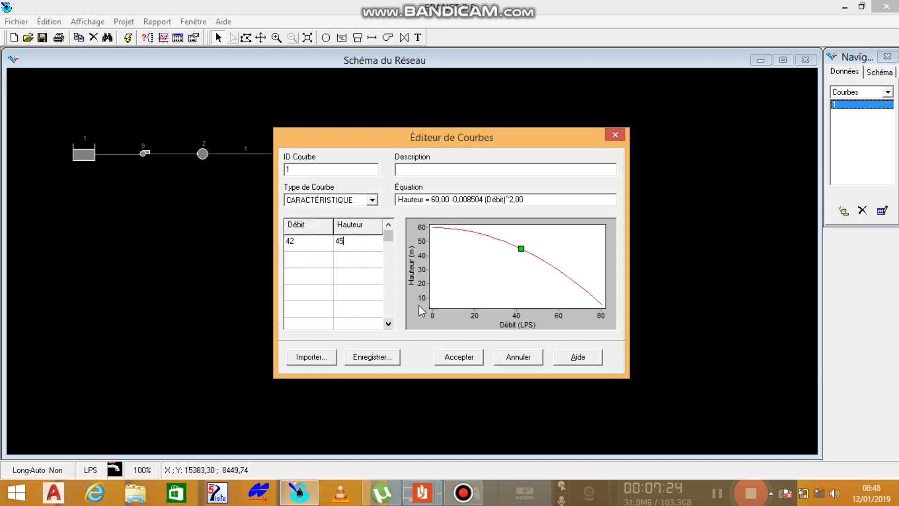
{"action": "left_click", "coordinate": [459, 357]}
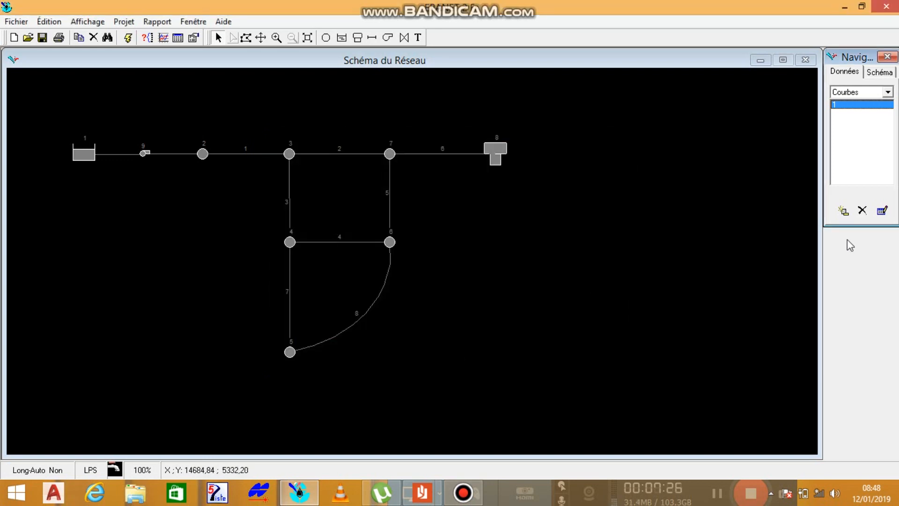
{"action": "left_click", "coordinate": [882, 211]}
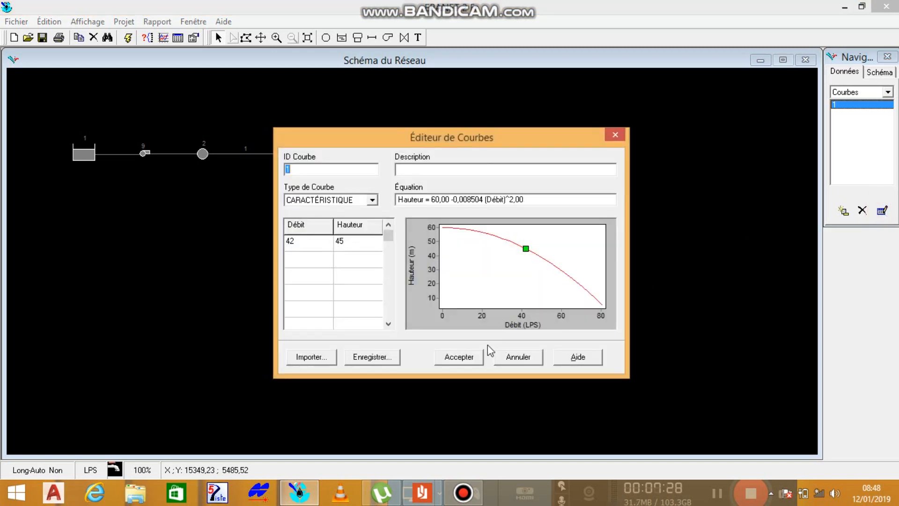
{"action": "left_click", "coordinate": [465, 357]}
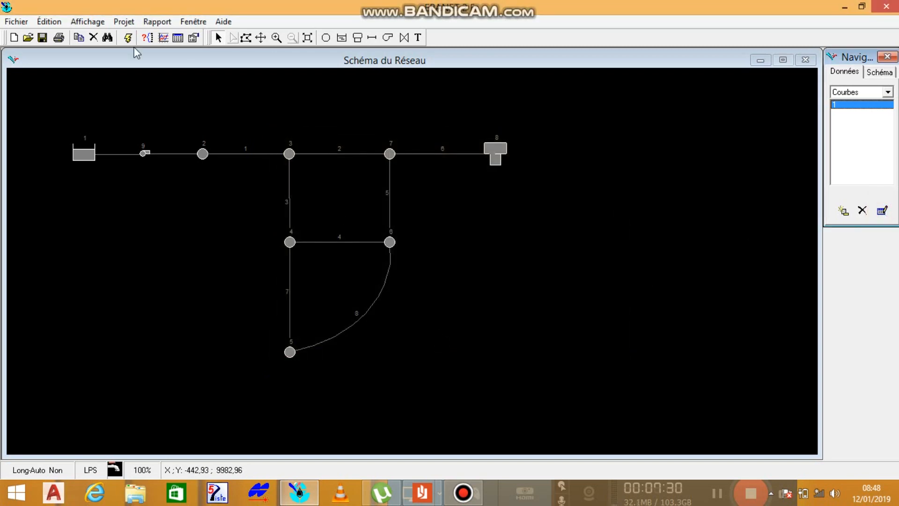
- Run the hydraulic simulation and review the table of demand, head, pressure and quality for the network nodes
{"action": "left_click", "coordinate": [127, 37]}
{"action": "left_click", "coordinate": [438, 275]}
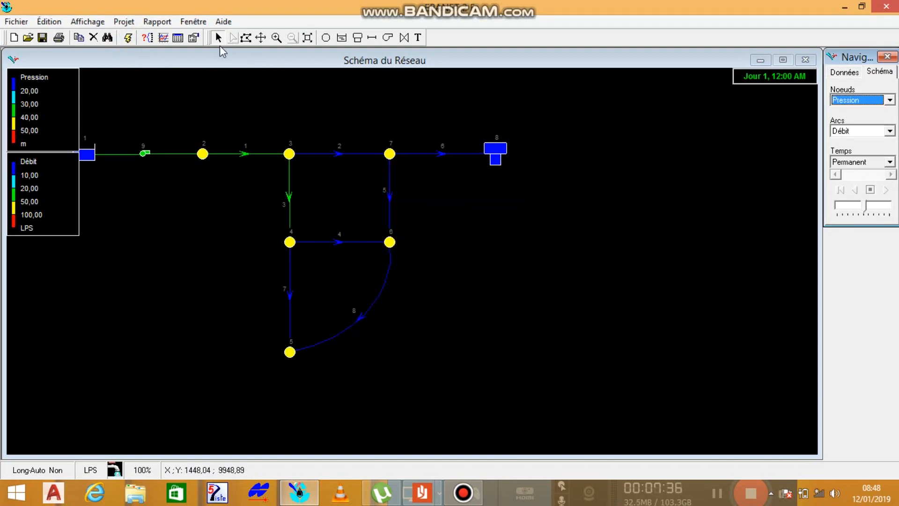
{"action": "left_click", "coordinate": [178, 38]}
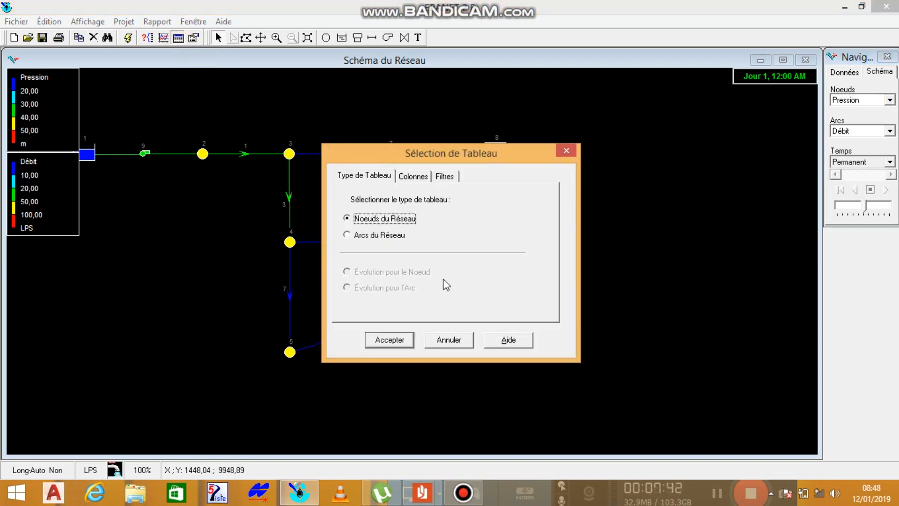
{"action": "left_click", "coordinate": [412, 177]}
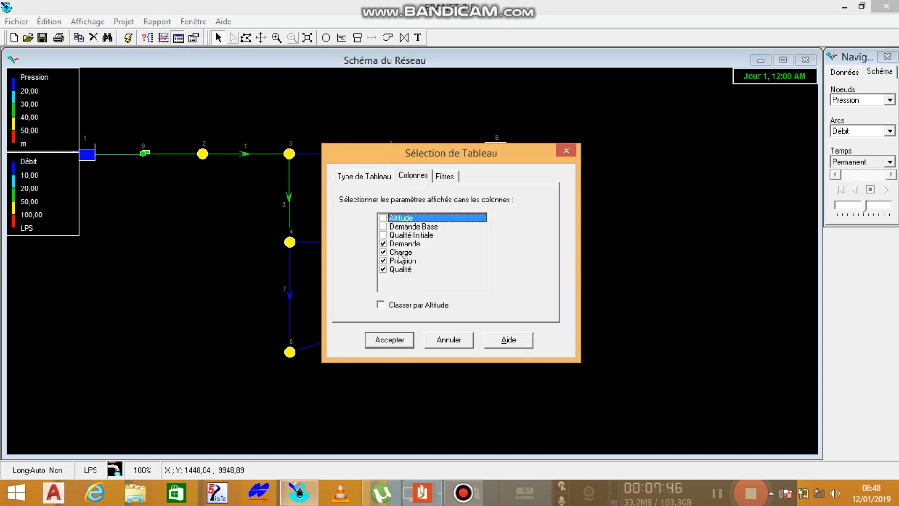
{"action": "left_click", "coordinate": [389, 344]}
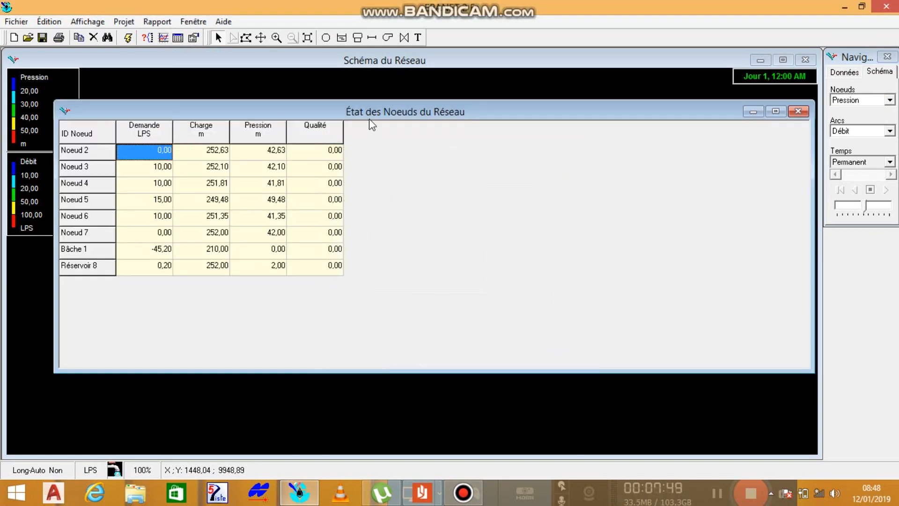
{"action": "left_click_drag", "start_coordinate": [372, 116], "coordinate": [660, 196]}
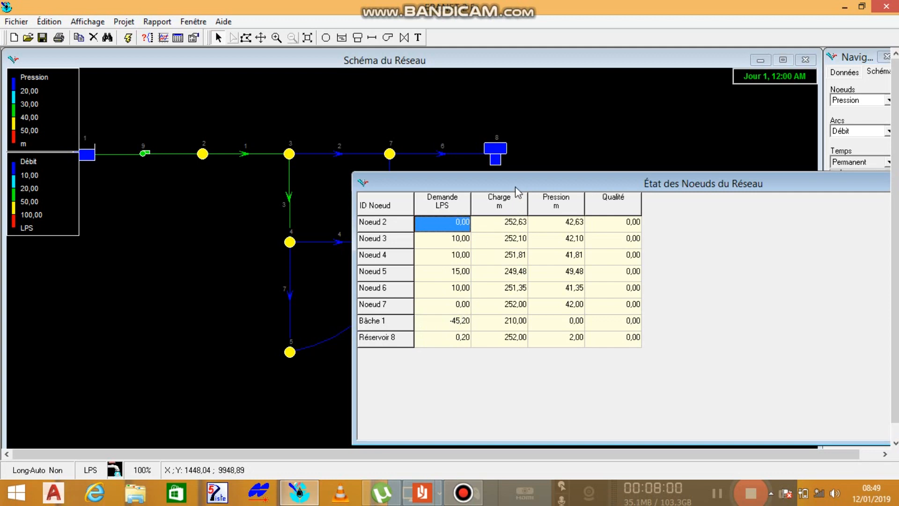
{"action": "left_click_drag", "start_coordinate": [516, 188], "coordinate": [510, 232]}
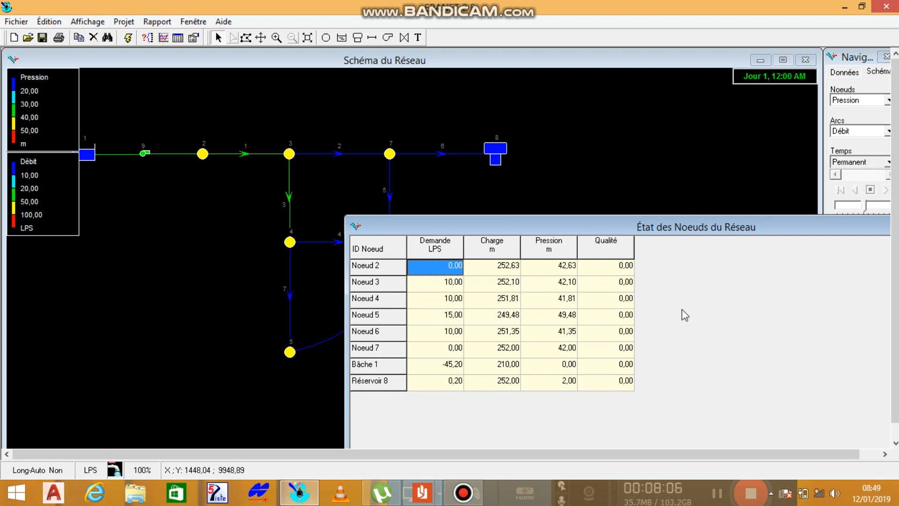
{"action": "left_click_drag", "start_coordinate": [712, 217], "coordinate": [474, 241]}
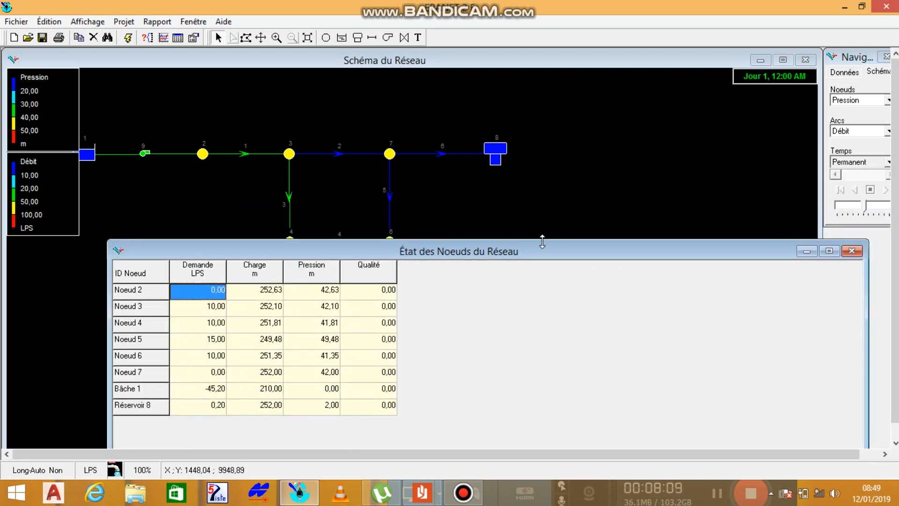
{"action": "left_click", "coordinate": [851, 251]}
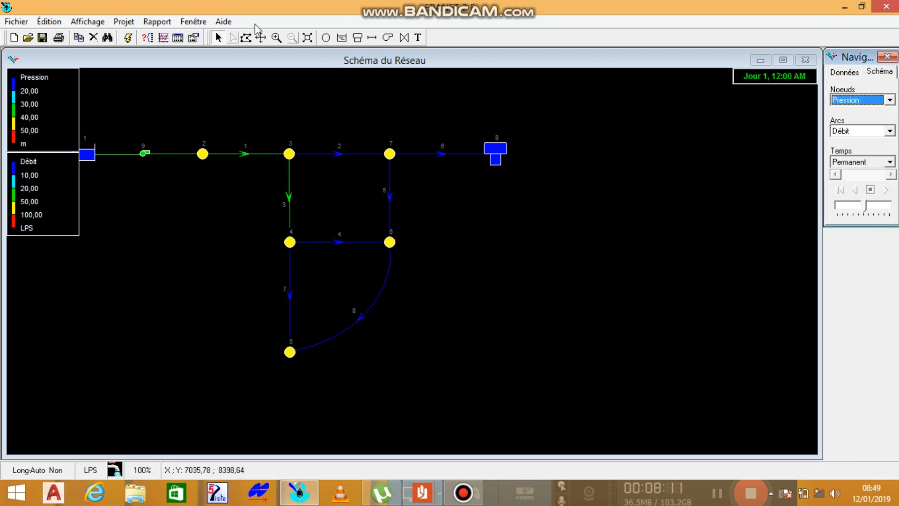
- Review the results table for the network links, comparing flows and velocities with the network map
{"action": "left_click", "coordinate": [178, 38]}
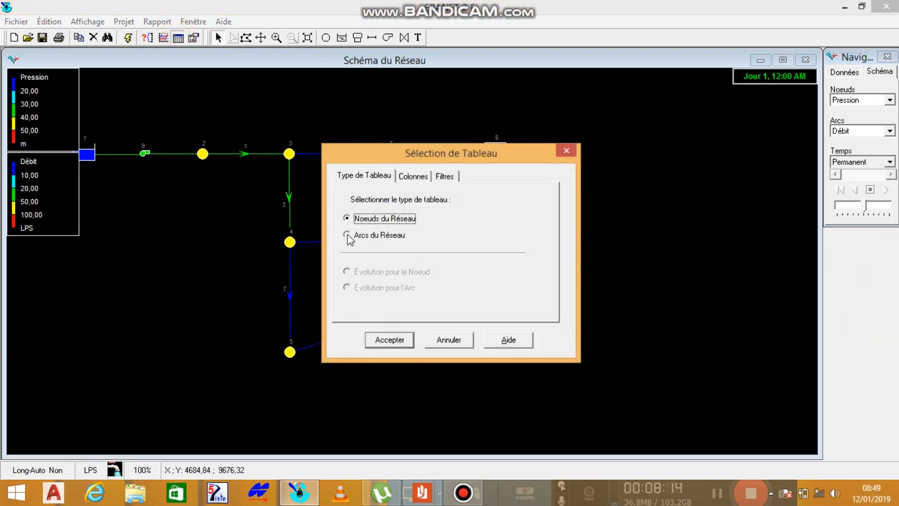
{"action": "left_click", "coordinate": [347, 235]}
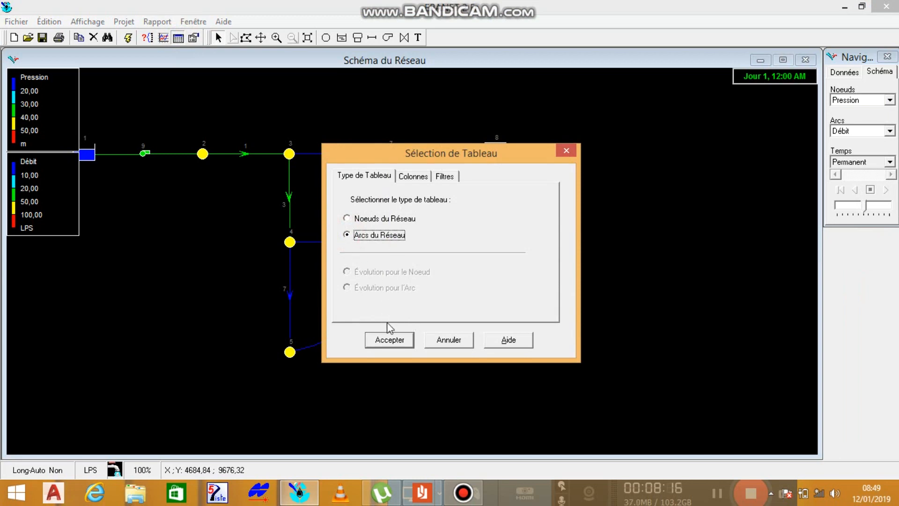
{"action": "left_click", "coordinate": [390, 340]}
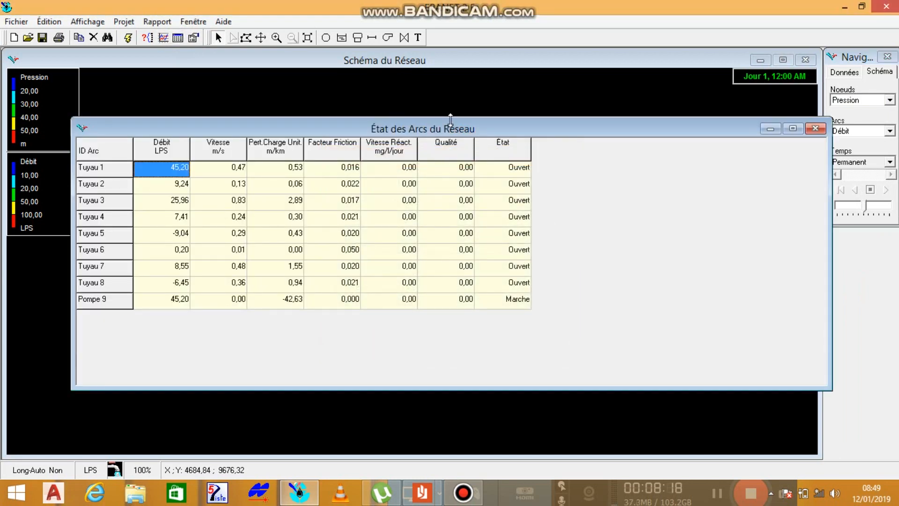
{"action": "left_click_drag", "start_coordinate": [450, 128], "coordinate": [782, 193]}
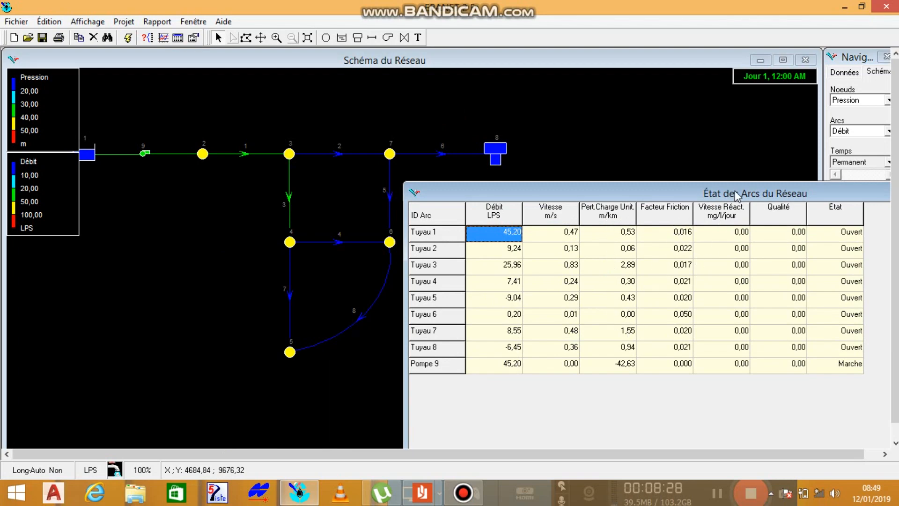
{"action": "left_click_drag", "start_coordinate": [738, 194], "coordinate": [373, 236]}
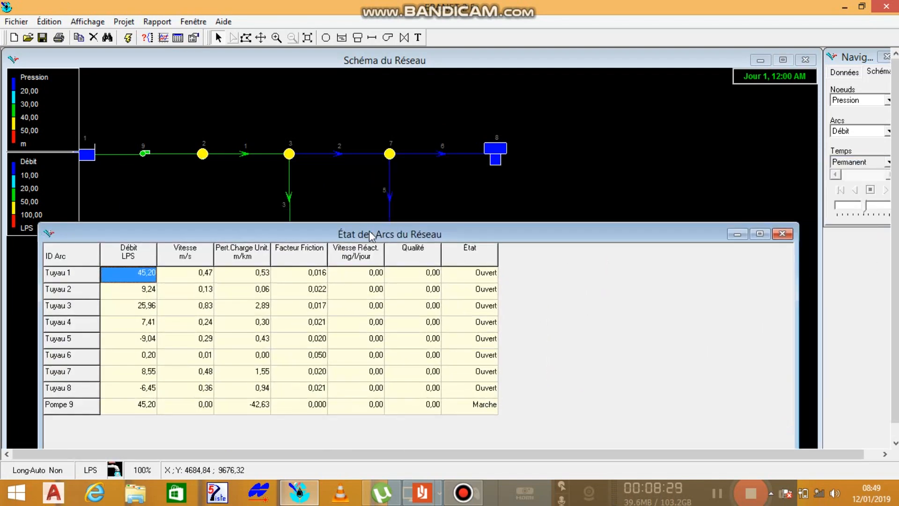
{"action": "left_click", "coordinate": [782, 233]}
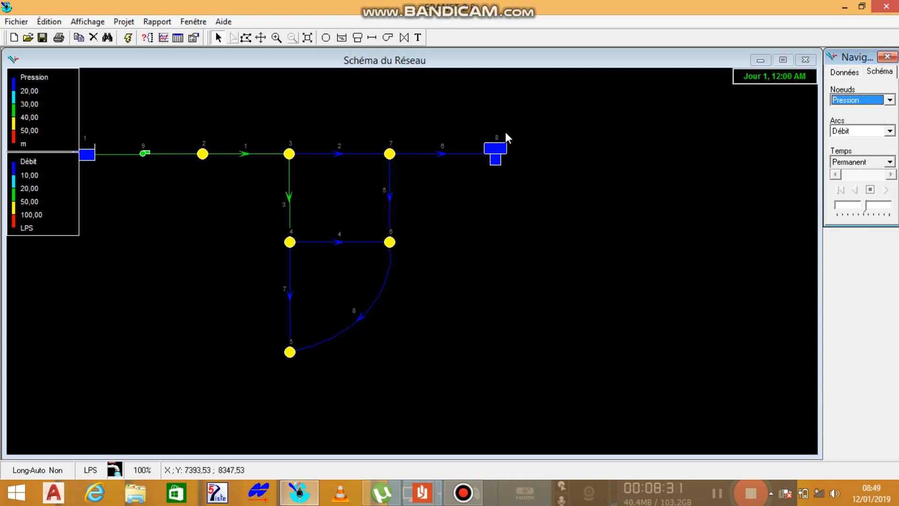
- Plot the distribution curve of node pressures for the steady-state period, review it and close the graph
{"action": "left_click", "coordinate": [163, 37]}
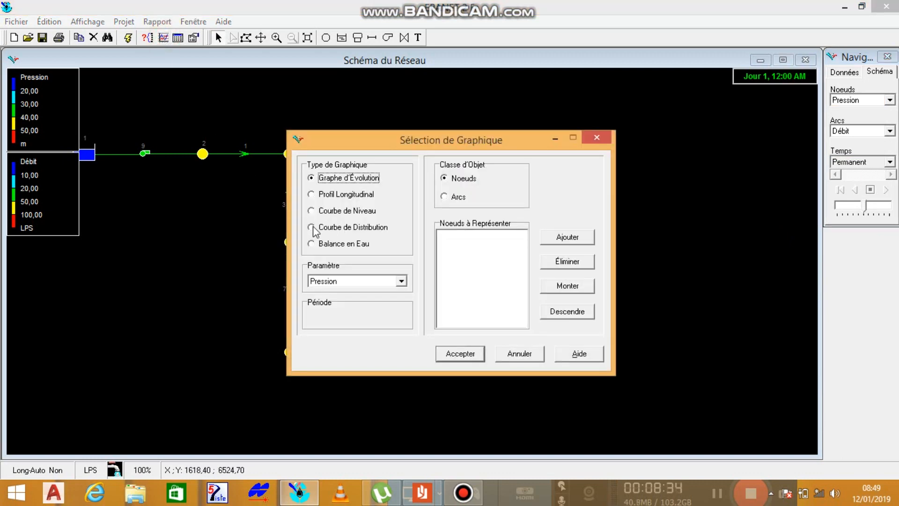
{"action": "left_click", "coordinate": [311, 228]}
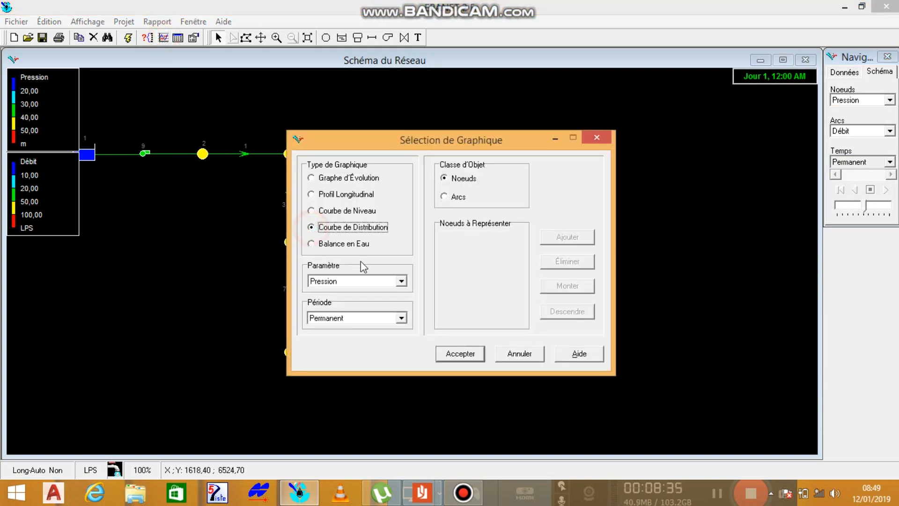
{"action": "left_click", "coordinate": [460, 353]}
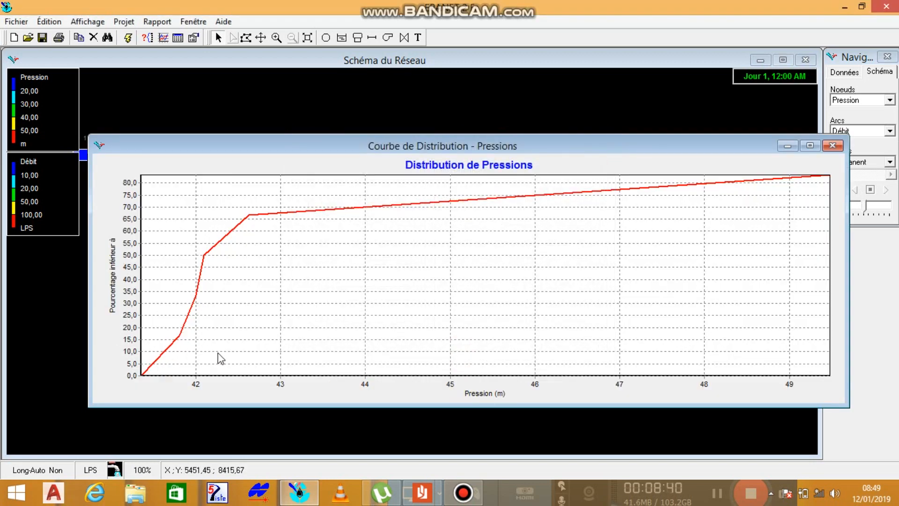
{"action": "left_click", "coordinate": [832, 146]}
- Plot the longitudinal pressure profile from node 3 to node 7, compare it with the network map and close the graph
{"action": "left_click", "coordinate": [178, 38]}
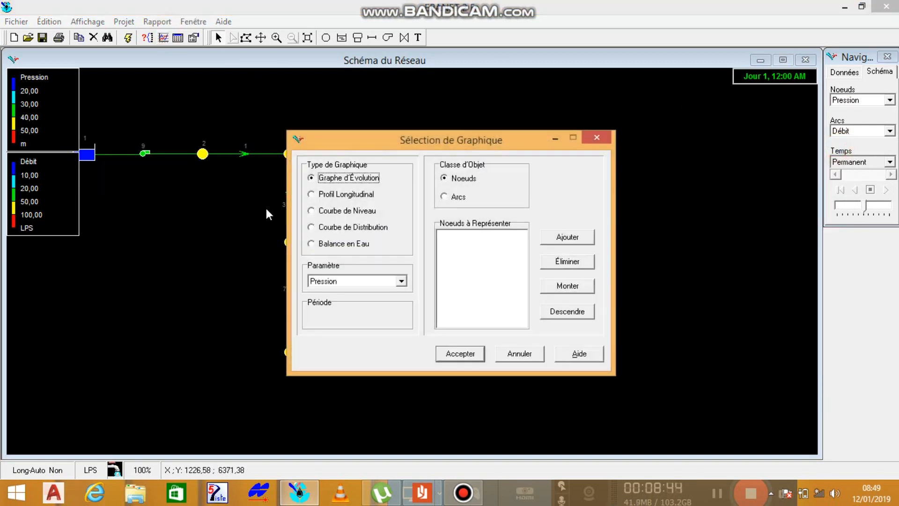
{"action": "left_click", "coordinate": [312, 194]}
{"action": "left_click_drag", "start_coordinate": [345, 137], "coordinate": [322, 253]}
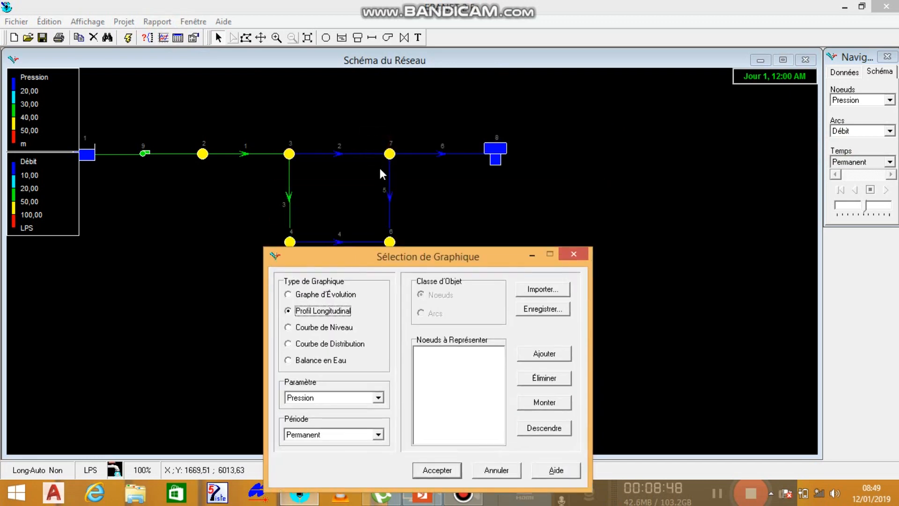
{"action": "left_click", "coordinate": [290, 154]}
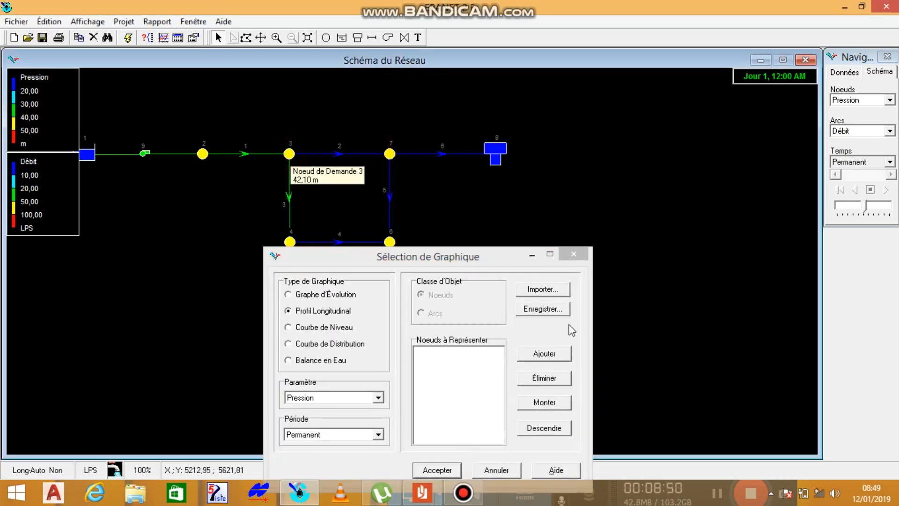
{"action": "left_click", "coordinate": [555, 354]}
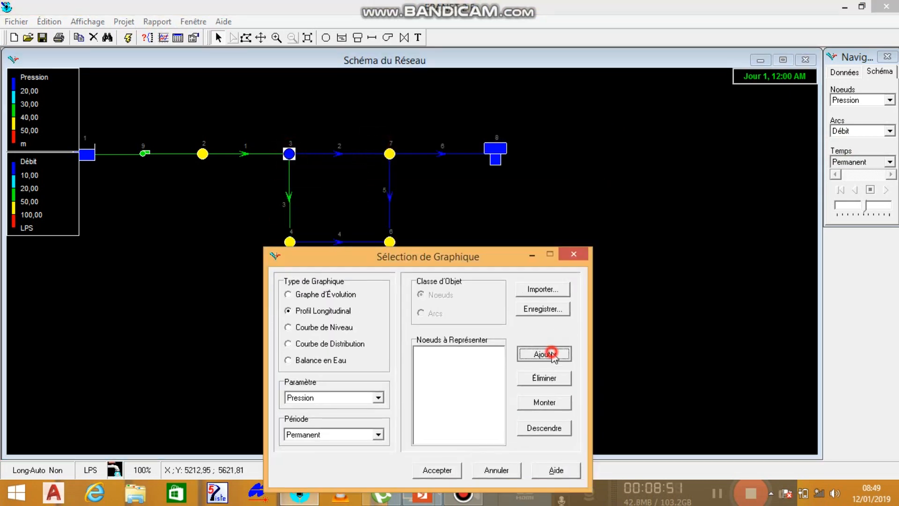
{"action": "left_click", "coordinate": [390, 153]}
{"action": "left_click", "coordinate": [546, 354]}
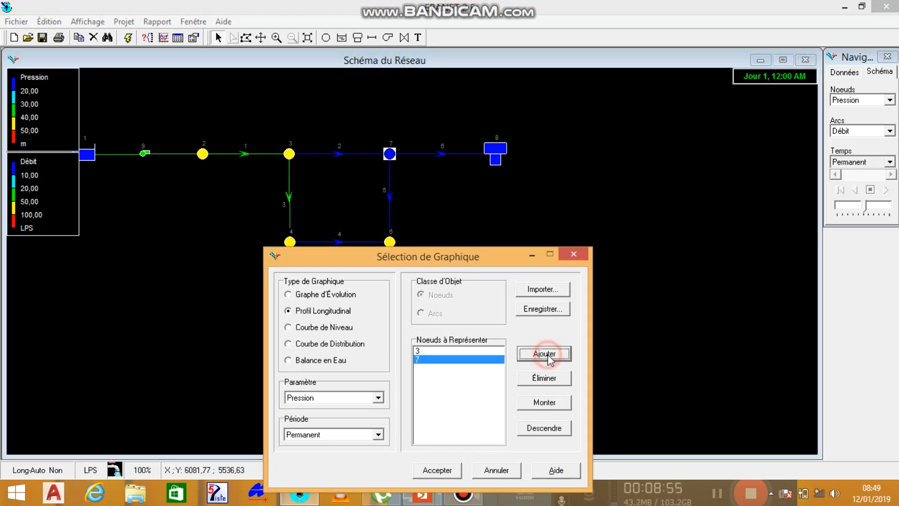
{"action": "left_click", "coordinate": [432, 470]}
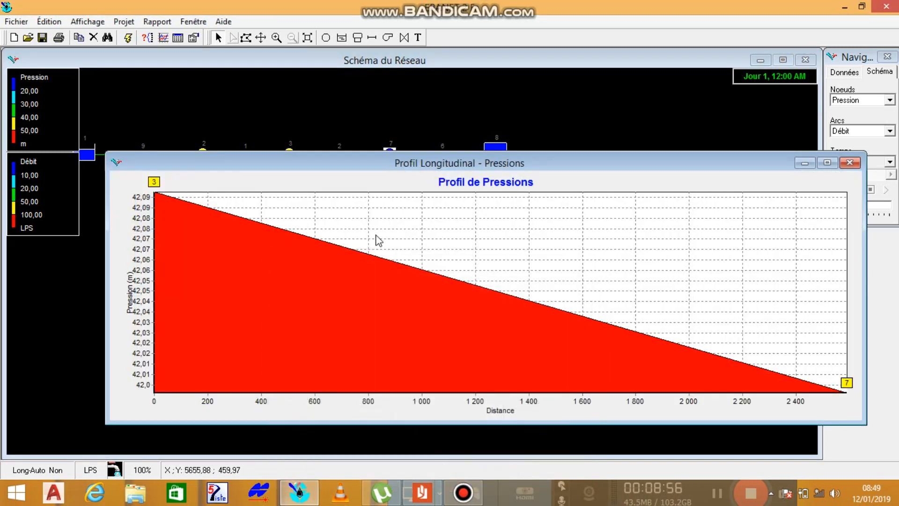
{"action": "left_click_drag", "start_coordinate": [578, 162], "coordinate": [565, 228]}
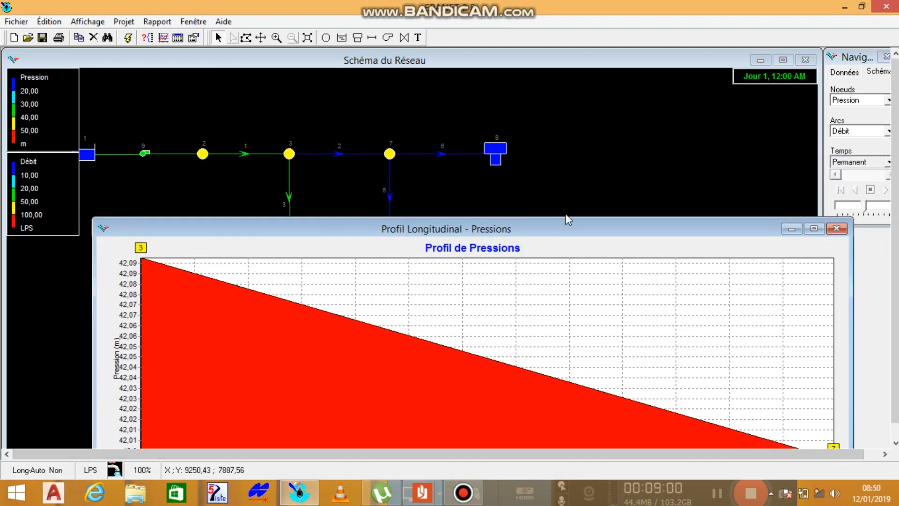
{"action": "left_click", "coordinate": [837, 229]}
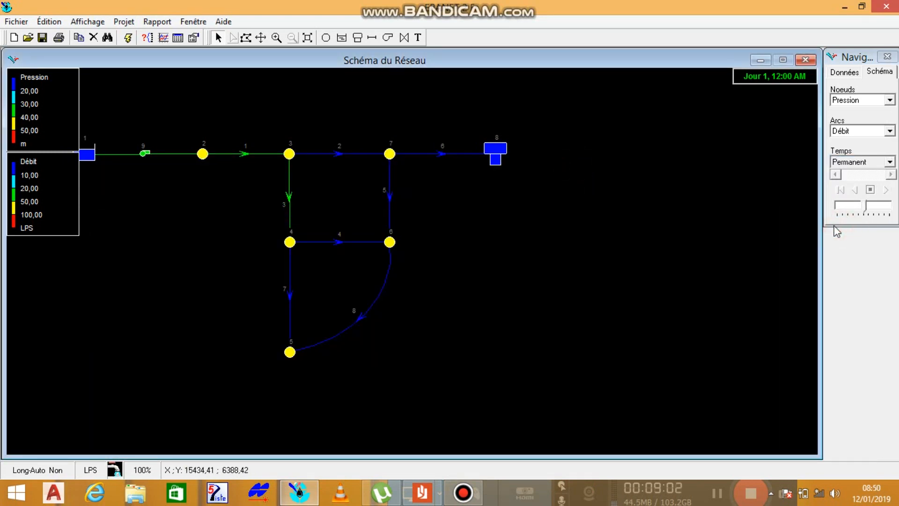